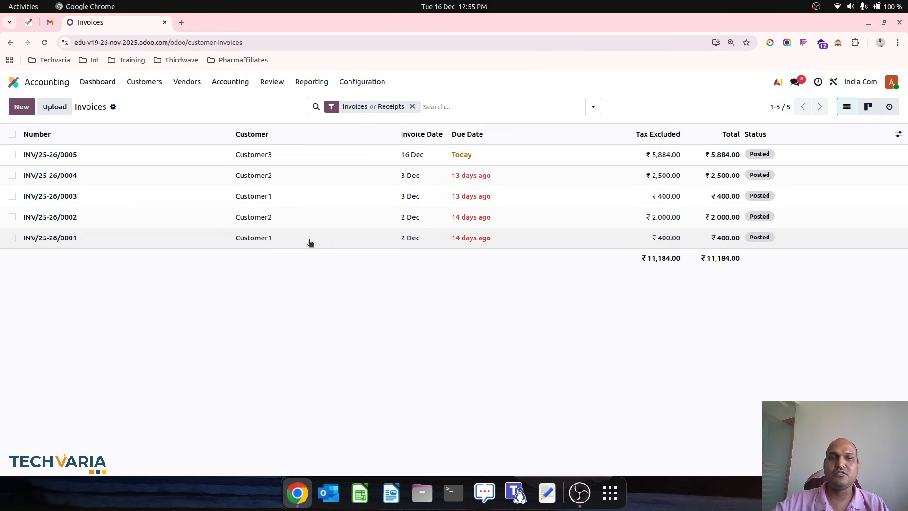
- Register a payment for invoice INV/25-26/0001 with Cheque Payment as the payment method
{"action": "left_click", "coordinate": [251, 235]}
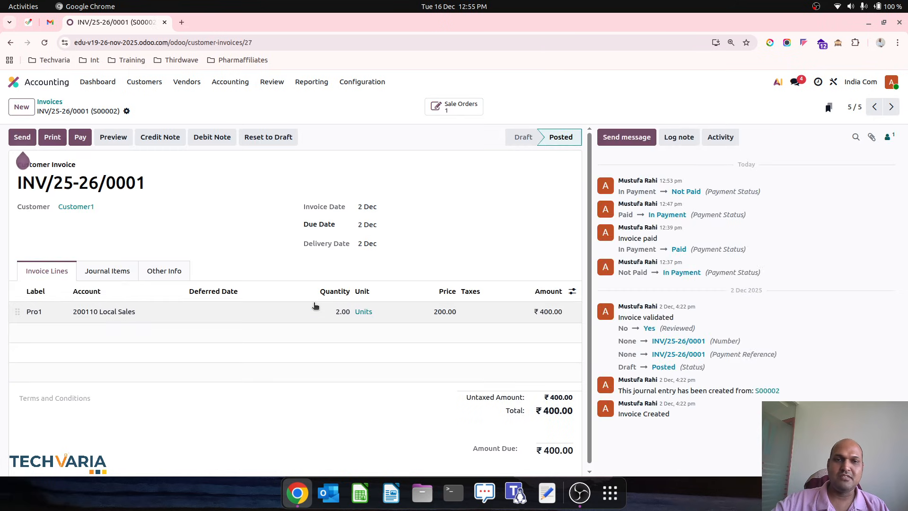
{"action": "left_click", "coordinate": [81, 136]}
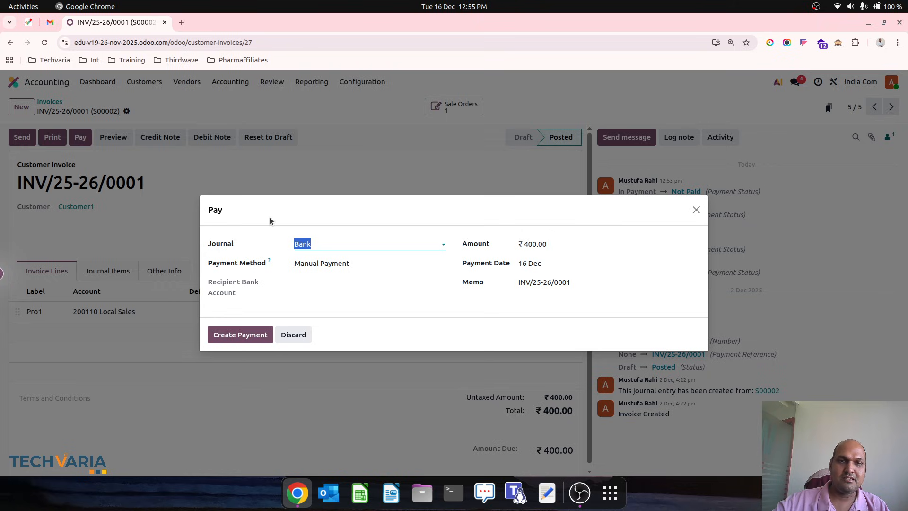
{"action": "left_click", "coordinate": [321, 263]}
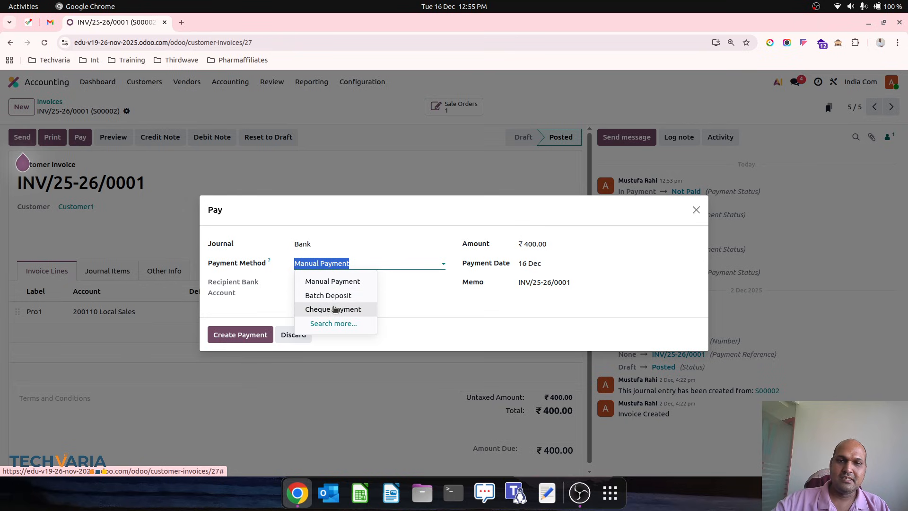
{"action": "left_click", "coordinate": [352, 309]}
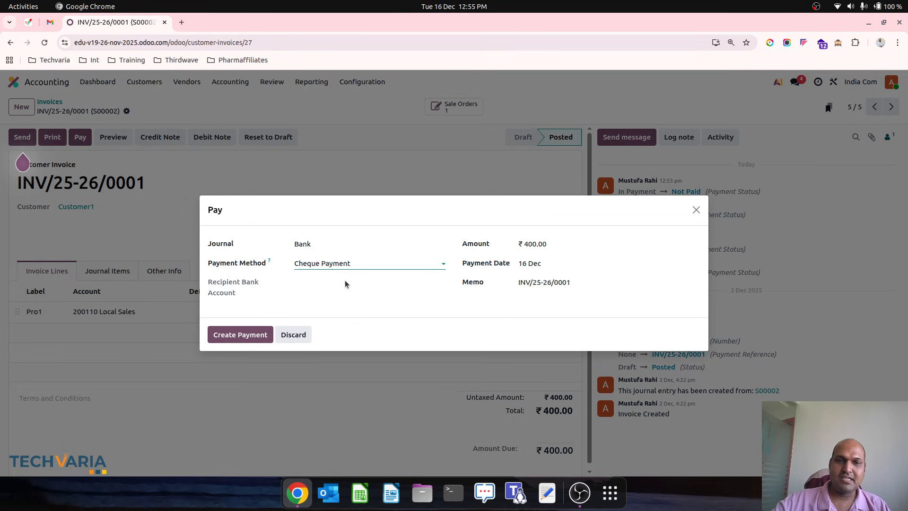
{"action": "left_click", "coordinate": [360, 264]}
{"action": "left_click", "coordinate": [345, 294]}
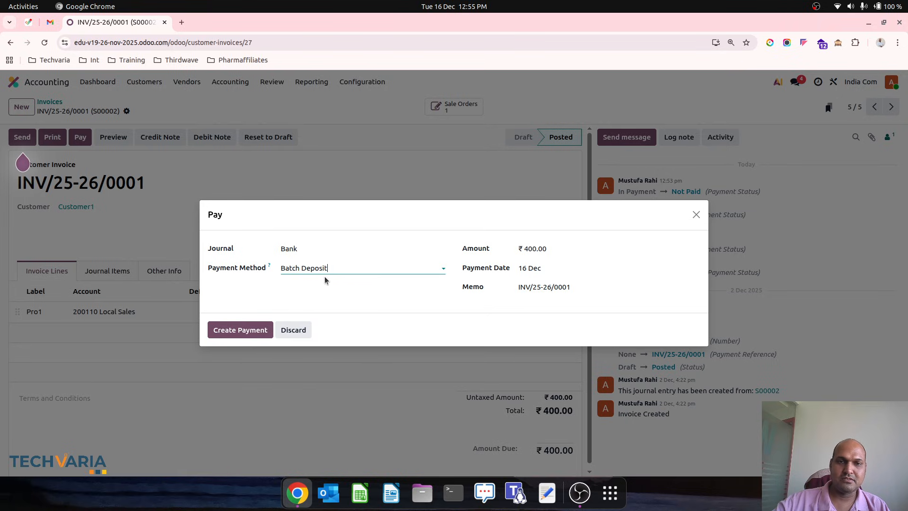
{"action": "left_click", "coordinate": [334, 268]}
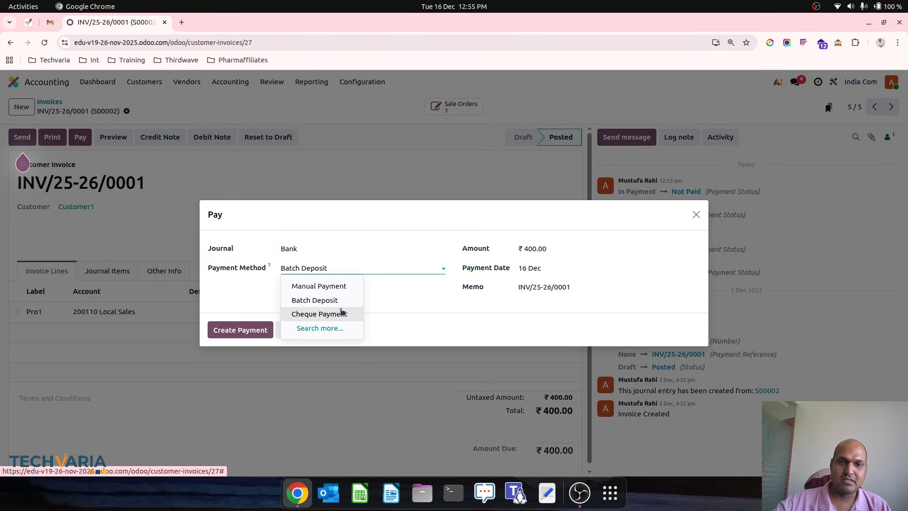
{"action": "left_click", "coordinate": [340, 313]}
{"action": "left_click", "coordinate": [258, 334]}
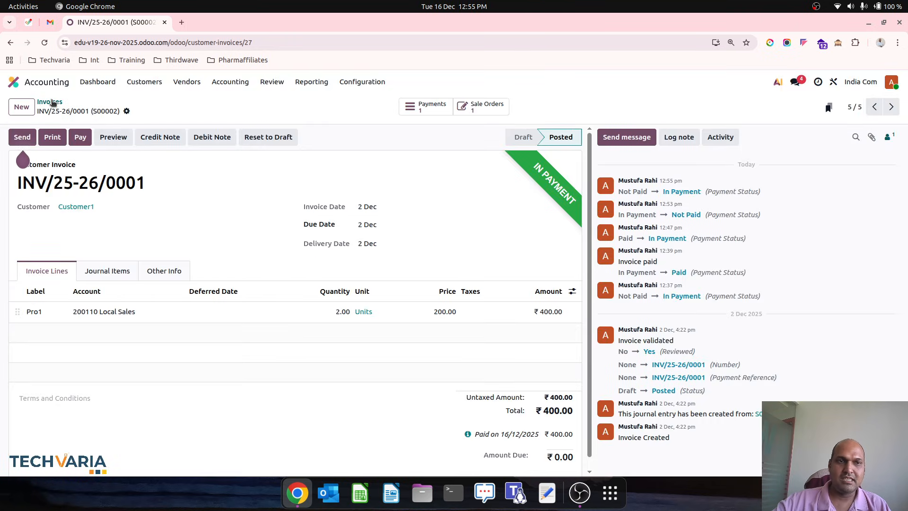
- Register a payment for invoice INV/25-26/0002 with Cheque Payment as the payment method
{"action": "left_click", "coordinate": [50, 102]}
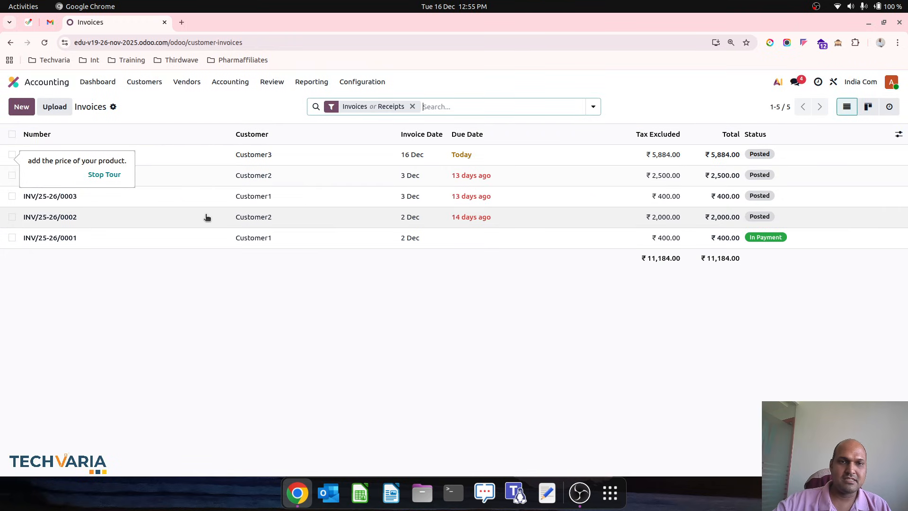
{"action": "left_click", "coordinate": [213, 223]}
{"action": "left_click", "coordinate": [80, 137]}
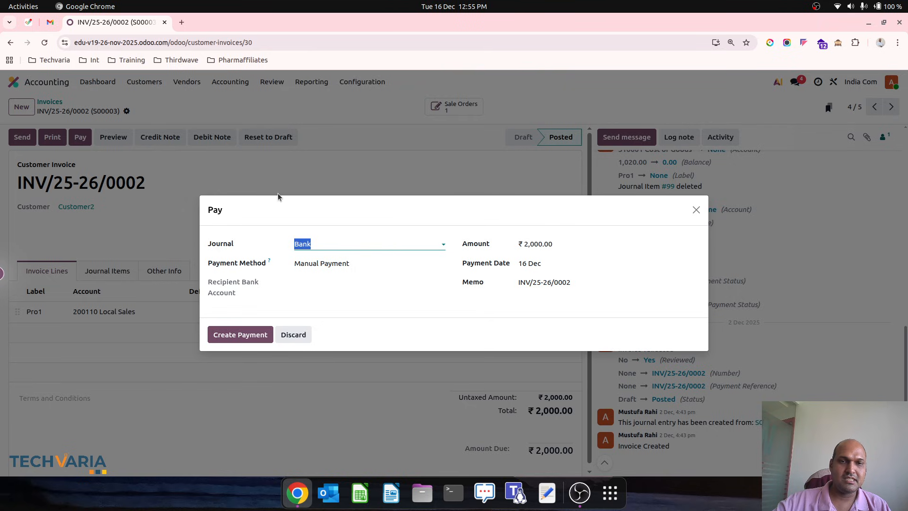
{"action": "left_click", "coordinate": [315, 263]}
{"action": "left_click", "coordinate": [334, 308]}
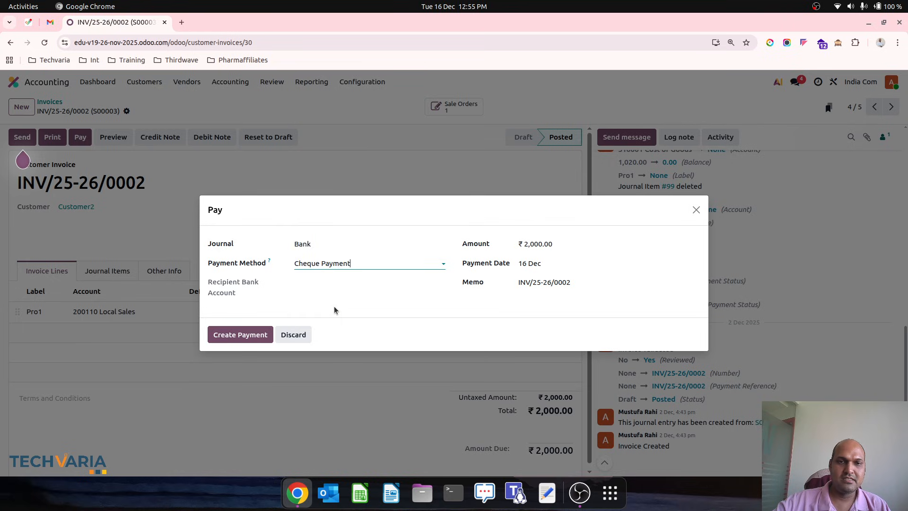
{"action": "left_click", "coordinate": [240, 334]}
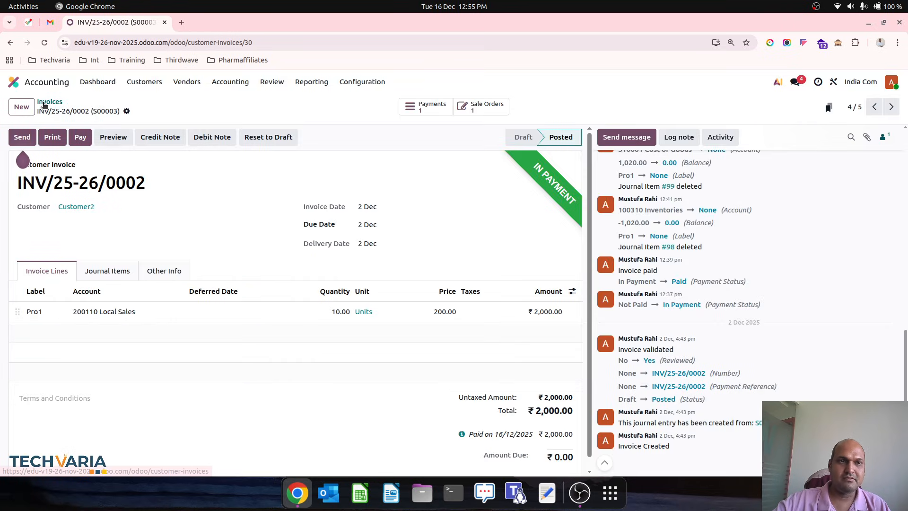
- Register a payment for invoice INV/25-26/0003 with Cheque Payment as the payment method
{"action": "left_click", "coordinate": [47, 102]}
{"action": "left_click", "coordinate": [233, 197]}
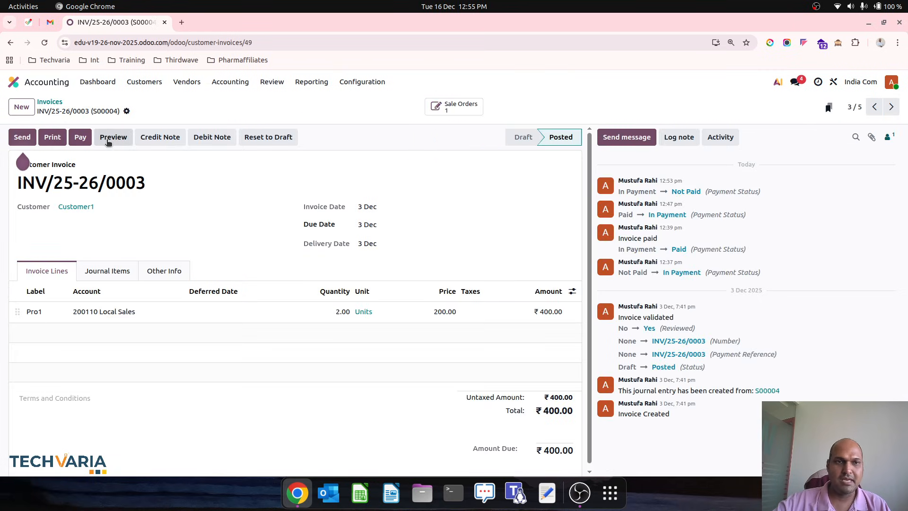
{"action": "left_click", "coordinate": [80, 137]}
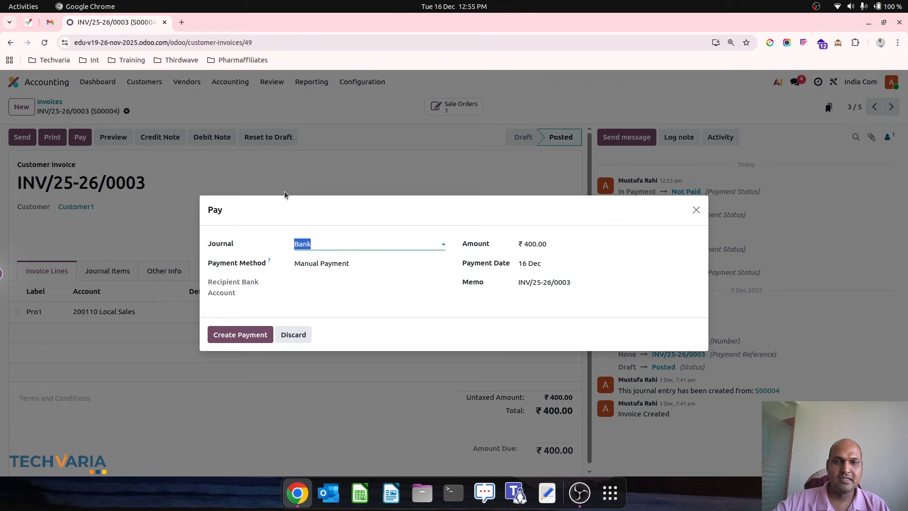
{"action": "left_click", "coordinate": [559, 264]}
{"action": "left_click", "coordinate": [504, 283]}
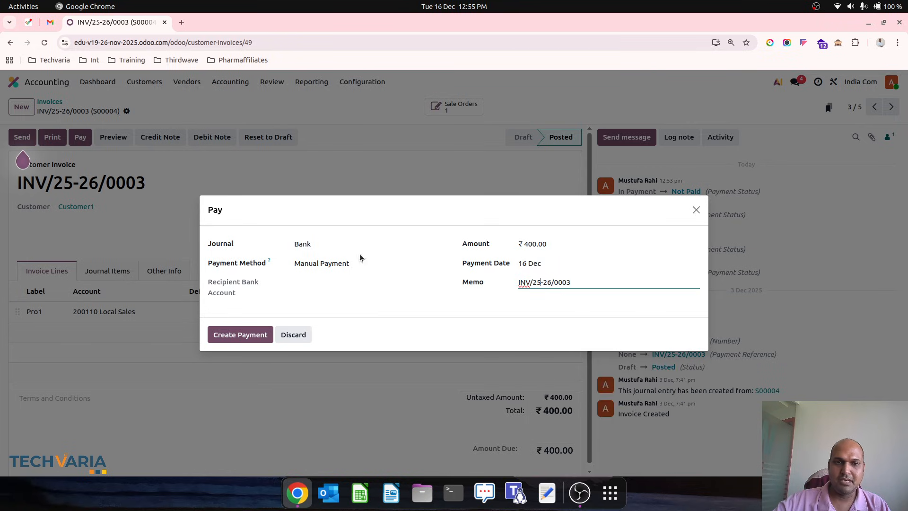
{"action": "left_click", "coordinate": [313, 245]}
{"action": "left_click", "coordinate": [326, 263]}
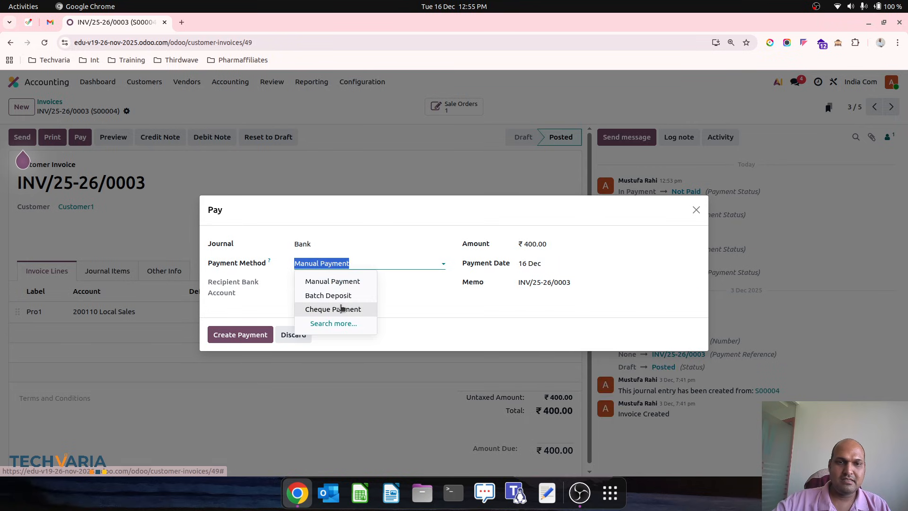
{"action": "left_click", "coordinate": [343, 308]}
{"action": "left_click", "coordinate": [227, 338]}
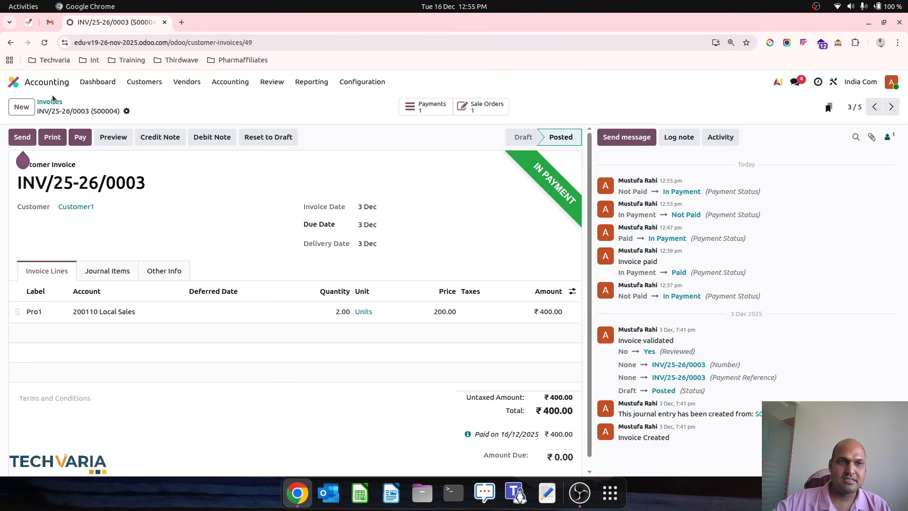
- Register a payment for invoice INV/25-26/0004 with Cheque Payment as the payment method
{"action": "left_click", "coordinate": [49, 101]}
{"action": "left_click", "coordinate": [236, 176]}
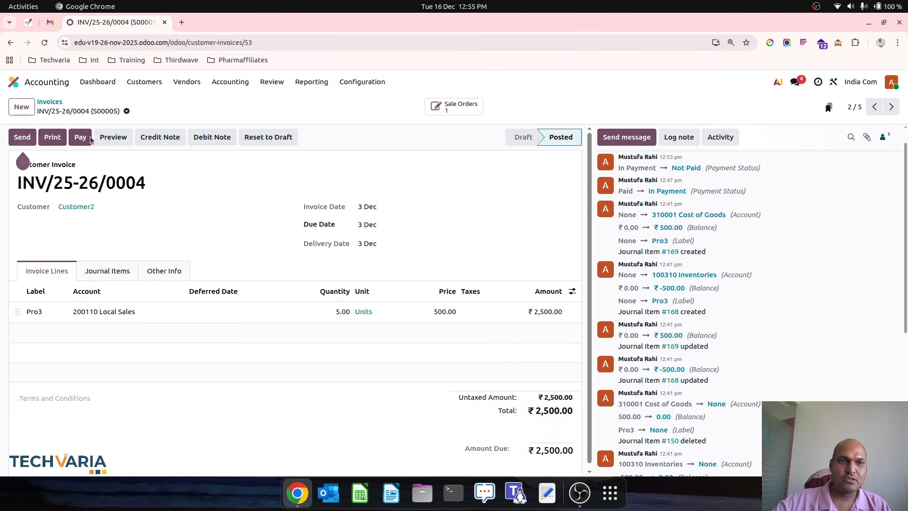
{"action": "left_click", "coordinate": [80, 136]}
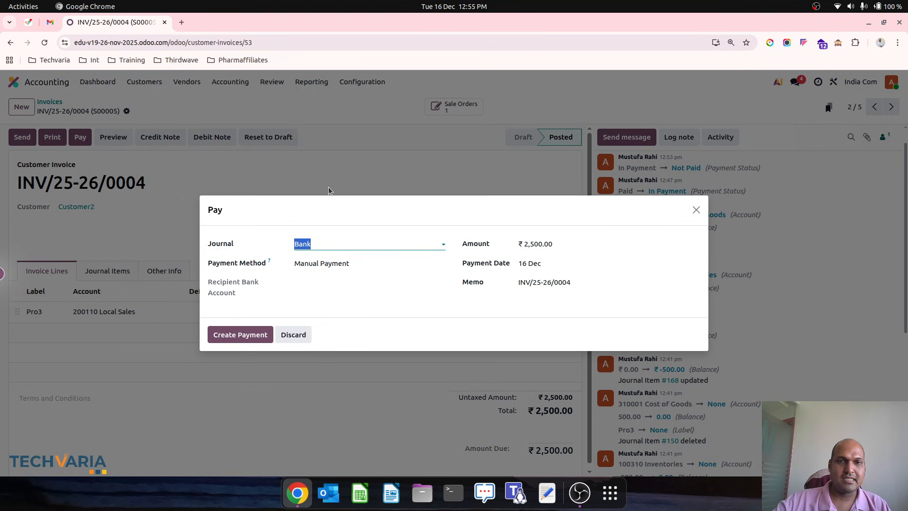
{"action": "left_click", "coordinate": [347, 263]}
{"action": "left_click", "coordinate": [337, 308]}
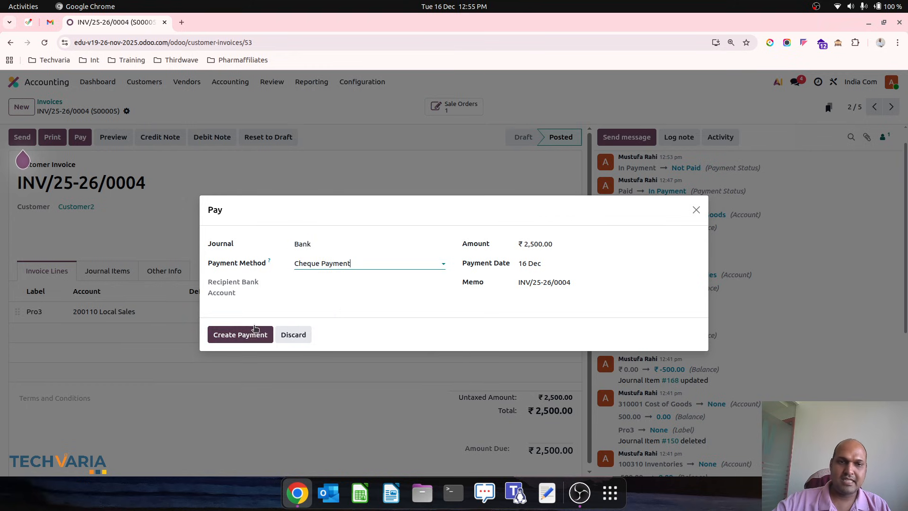
{"action": "left_click", "coordinate": [245, 334]}
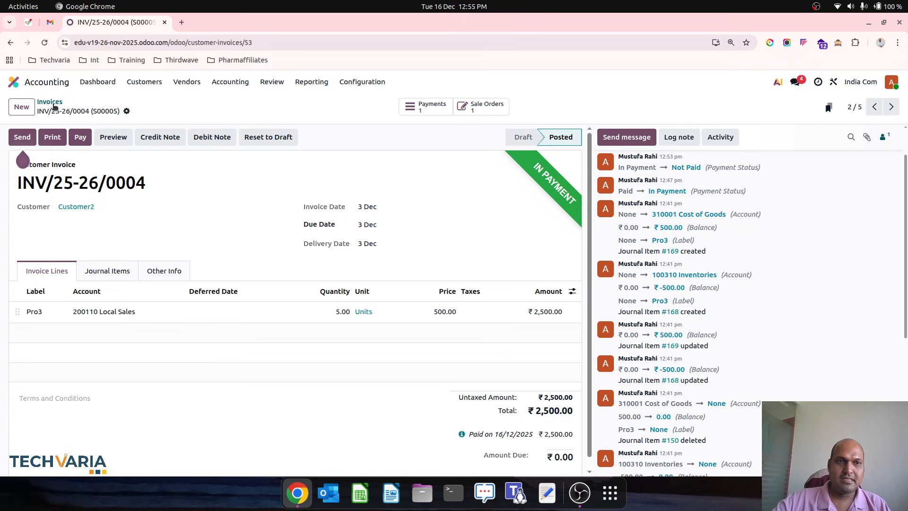
- Register a payment for invoice INV/25-26/0005 with Cheque Payment as the payment method
{"action": "left_click", "coordinate": [54, 106]}
{"action": "left_click", "coordinate": [208, 154]}
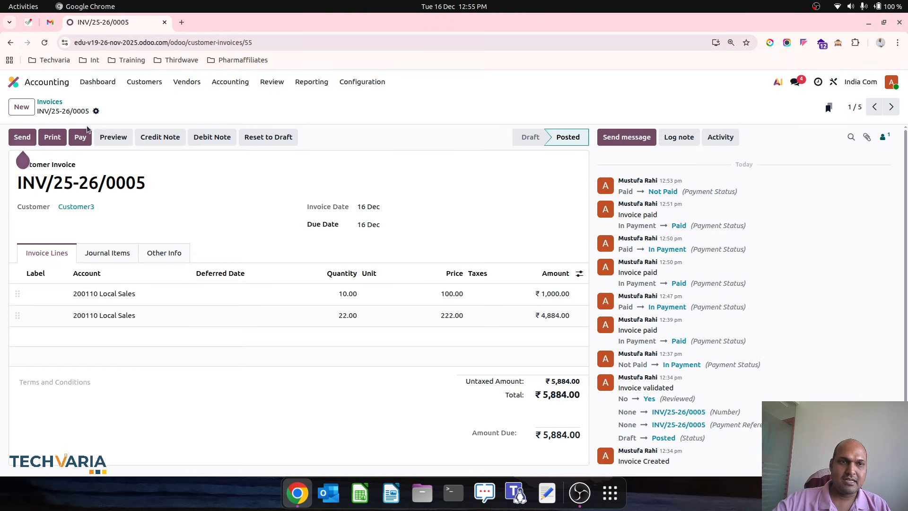
{"action": "left_click", "coordinate": [81, 136]}
{"action": "left_click", "coordinate": [333, 264]}
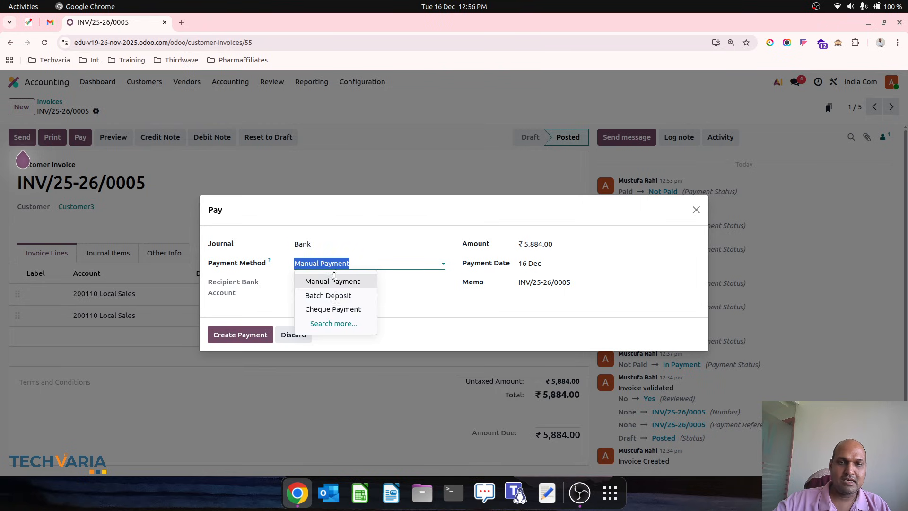
{"action": "left_click", "coordinate": [337, 308]}
{"action": "left_click", "coordinate": [251, 334]}
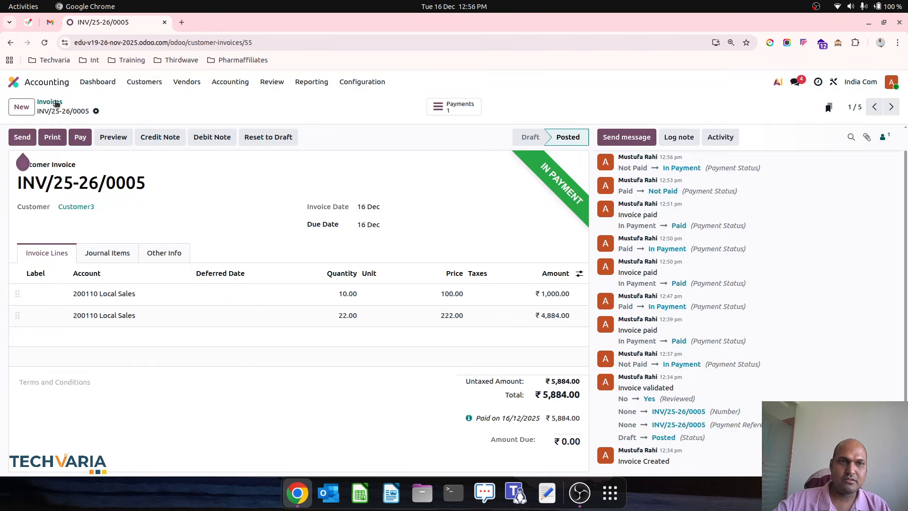
- Create a batch payment from all the listed customer payments and validate it
{"action": "left_click", "coordinate": [55, 103]}
{"action": "left_click", "coordinate": [144, 82]}
{"action": "left_click", "coordinate": [164, 130]}
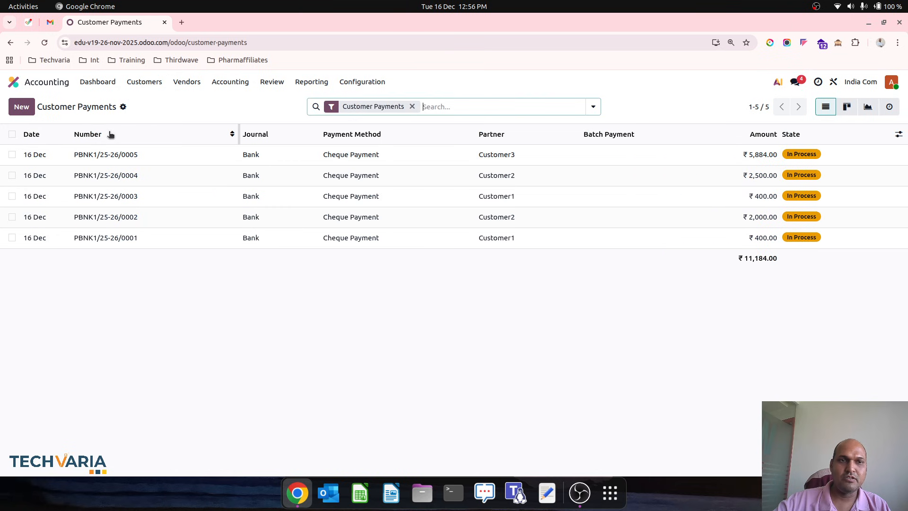
{"action": "left_click", "coordinate": [11, 134]}
{"action": "left_click", "coordinate": [462, 107]}
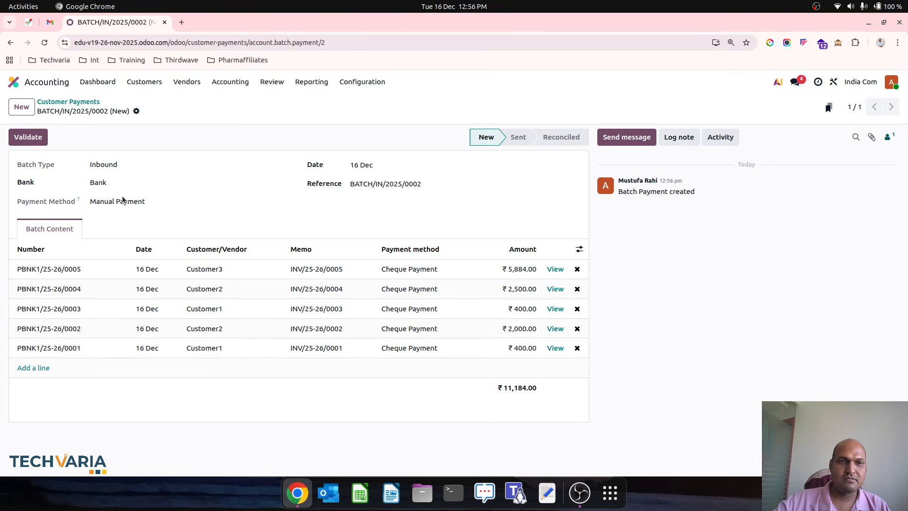
{"action": "left_click", "coordinate": [29, 140]}
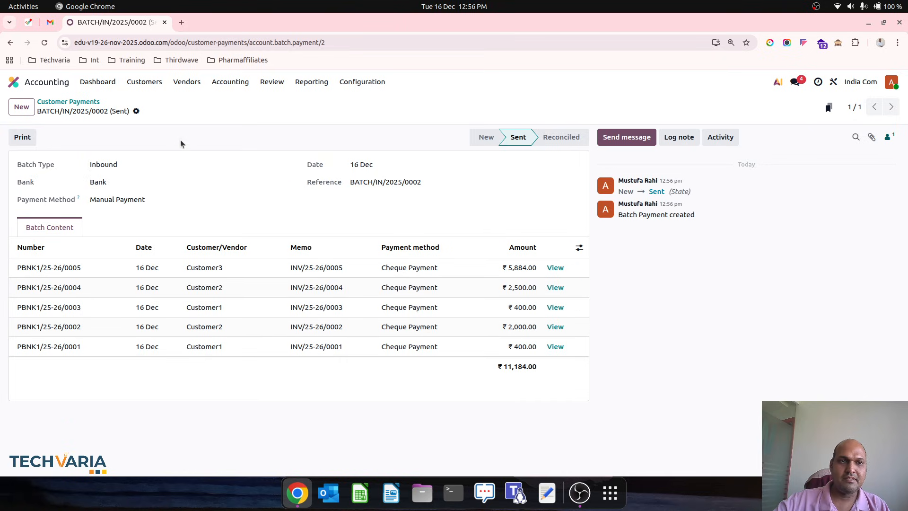
- Check the batch assigned to the customer payments and review the list of customer batch payments
{"action": "left_click", "coordinate": [88, 103]}
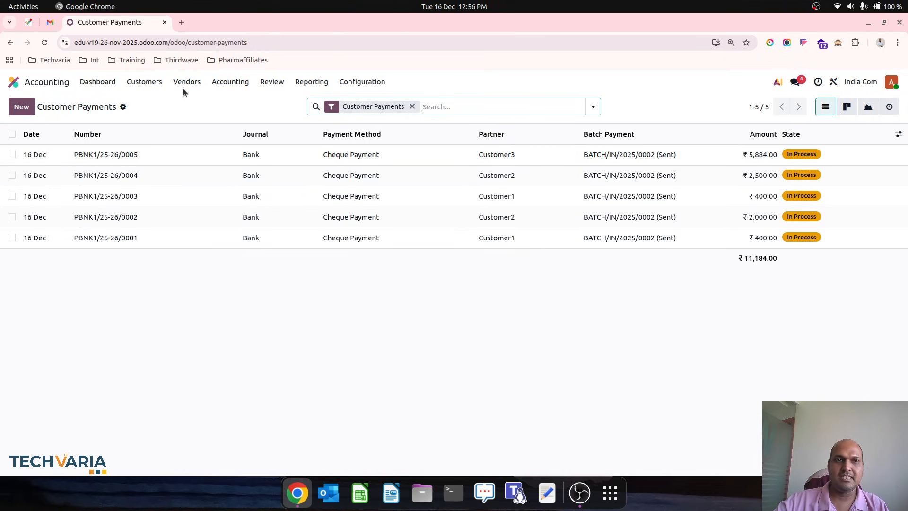
{"action": "left_click", "coordinate": [144, 82]}
{"action": "left_click", "coordinate": [175, 145]}
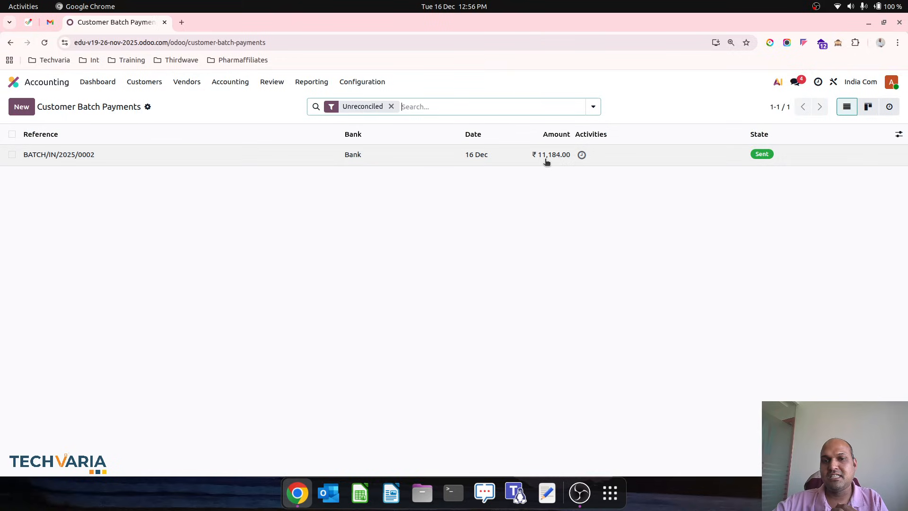
- Open the Bank journal's transactions from the accounting dashboard and show them in list view
{"action": "left_click", "coordinate": [108, 85]}
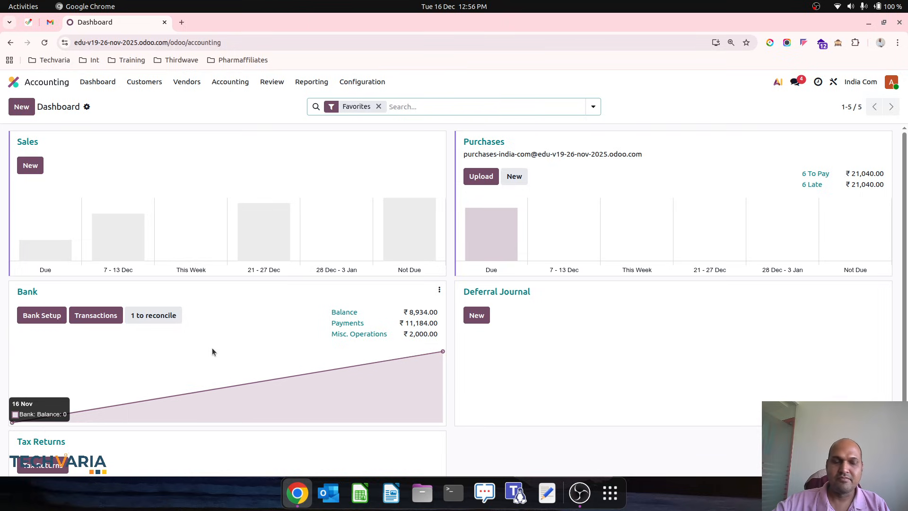
{"action": "left_click", "coordinate": [97, 316]}
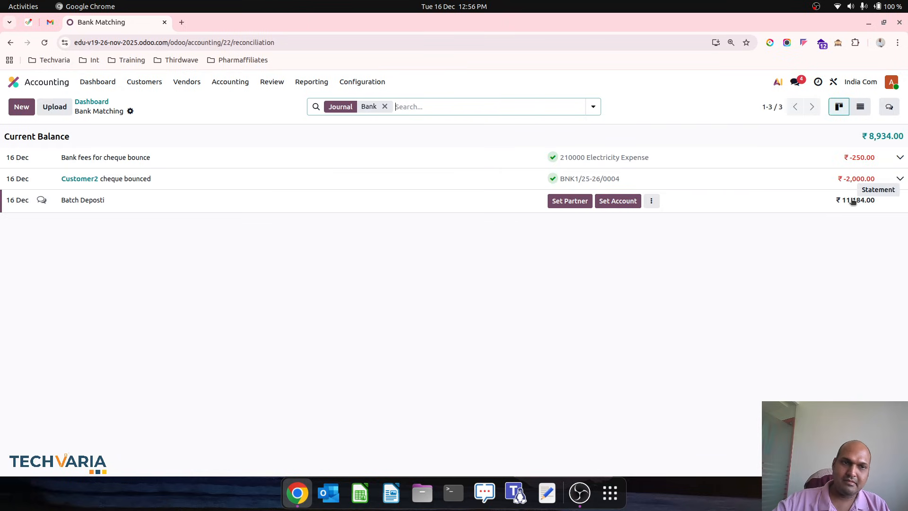
{"action": "left_click", "coordinate": [658, 202]}
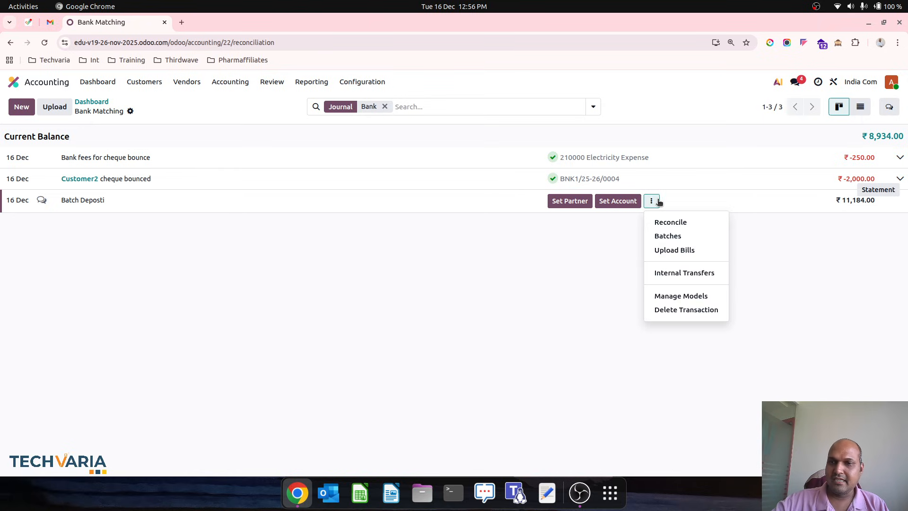
{"action": "left_click", "coordinate": [859, 106]}
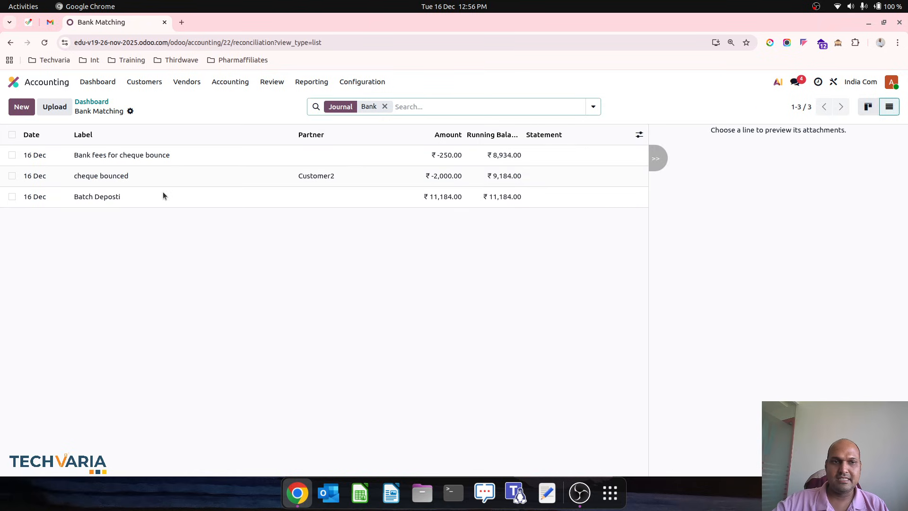
- Delete the bank fees, cheque bounced and batch deposit transactions from the Bank journal
{"action": "left_click", "coordinate": [12, 197]}
{"action": "left_click", "coordinate": [12, 155]}
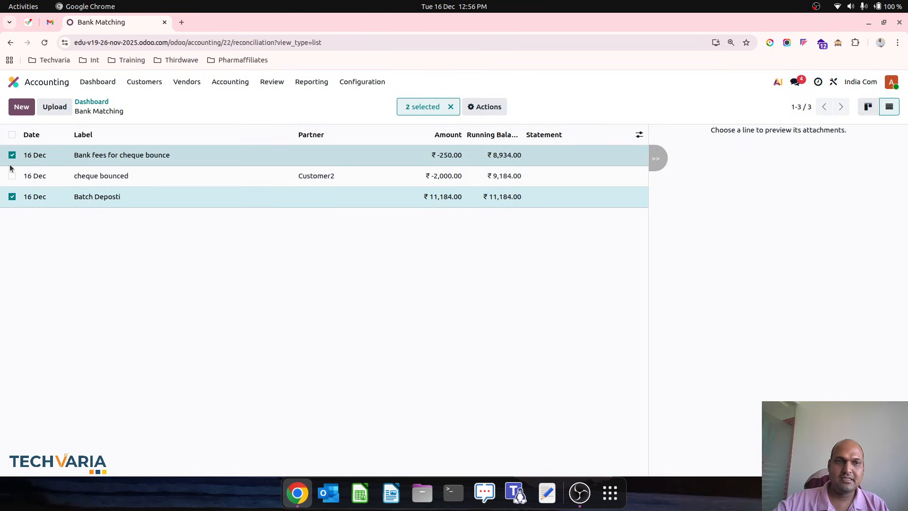
{"action": "left_click", "coordinate": [12, 176]}
{"action": "left_click", "coordinate": [500, 103]}
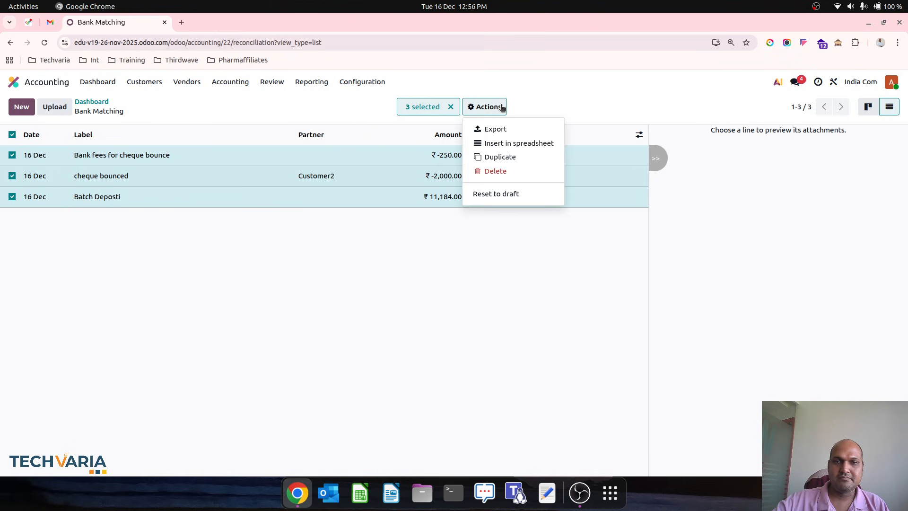
{"action": "left_click", "coordinate": [501, 172]}
{"action": "left_click", "coordinate": [315, 307]}
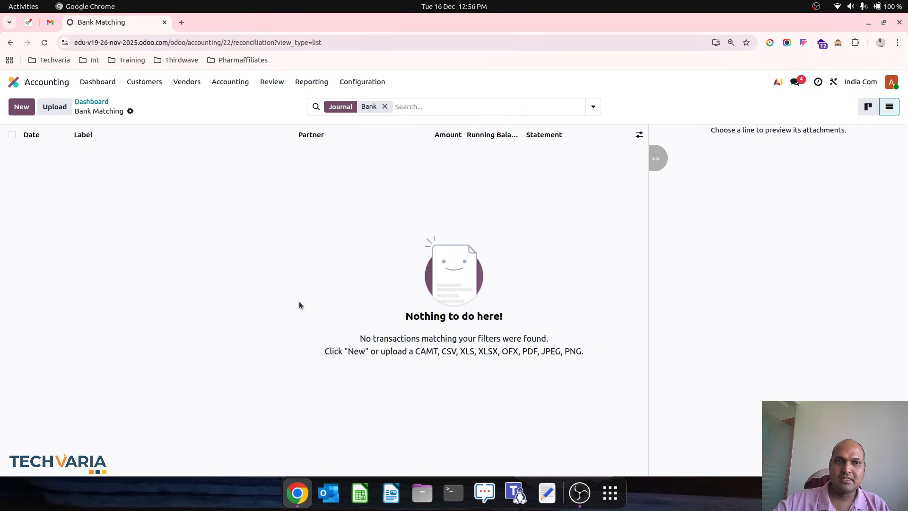
- Review the Bank journal's outstanding payments from the accounting dashboard
{"action": "left_click", "coordinate": [94, 101]}
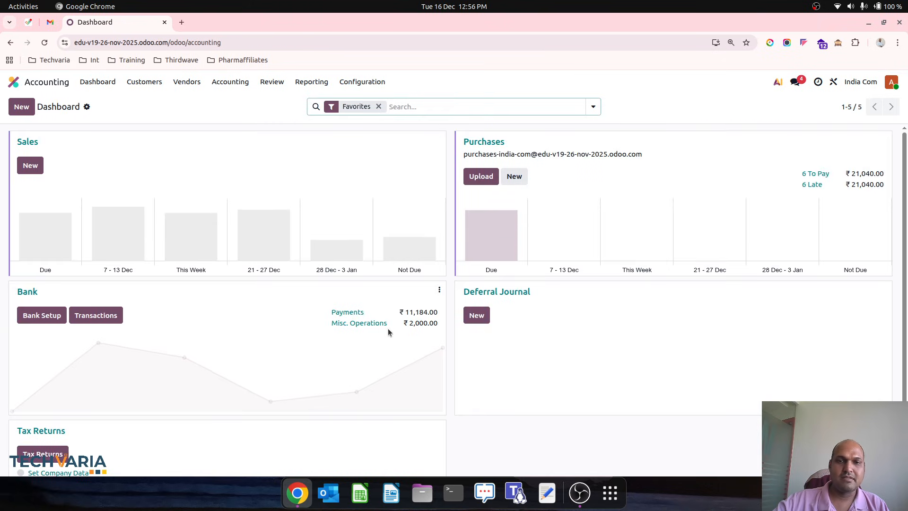
{"action": "left_click", "coordinate": [348, 313]}
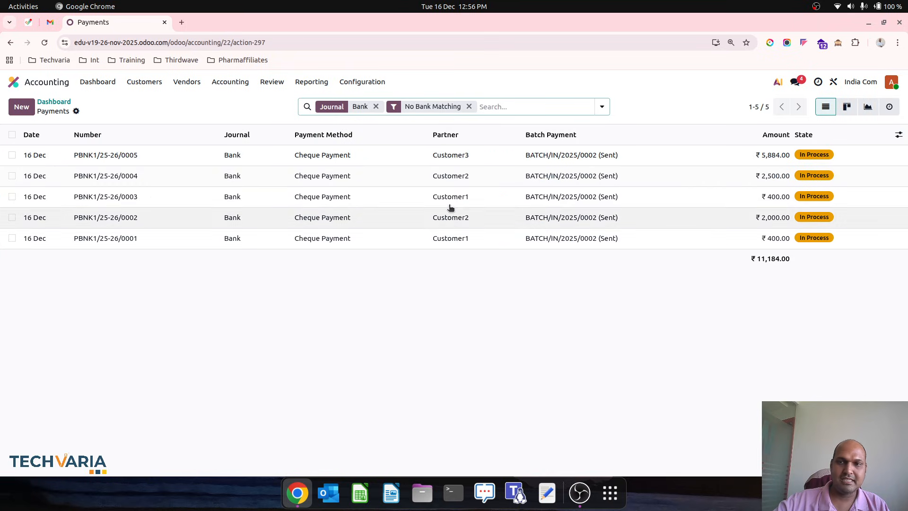
{"action": "left_click", "coordinate": [45, 102]}
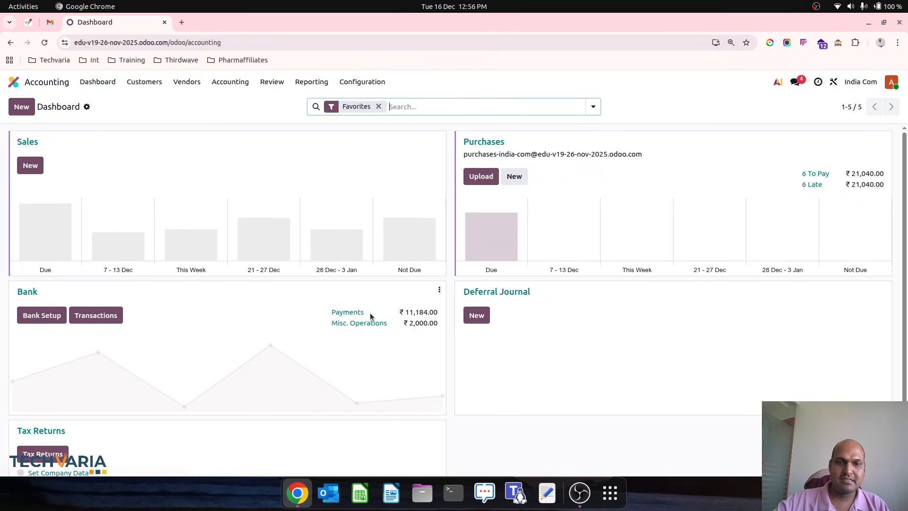
- Try to delete the "Batch Deposti" journal item listed under the Bank journal's miscellaneous operations, and clear the selection
{"action": "left_click", "coordinate": [374, 324]}
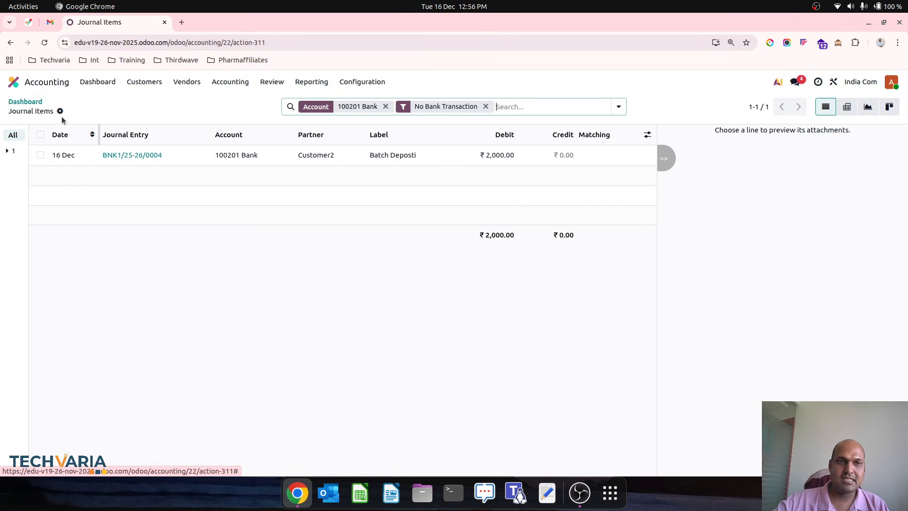
{"action": "left_click", "coordinate": [40, 135]}
{"action": "left_click", "coordinate": [538, 107]}
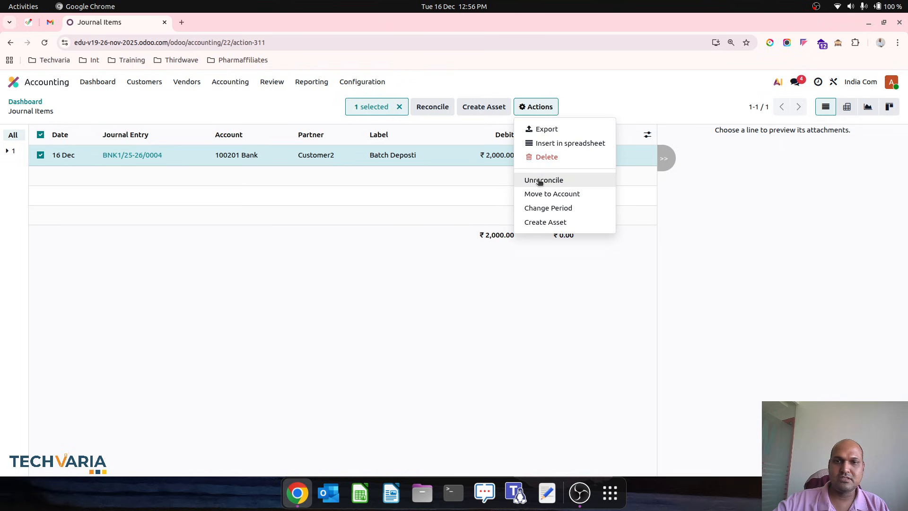
{"action": "left_click", "coordinate": [557, 156]}
{"action": "left_click", "coordinate": [310, 322]}
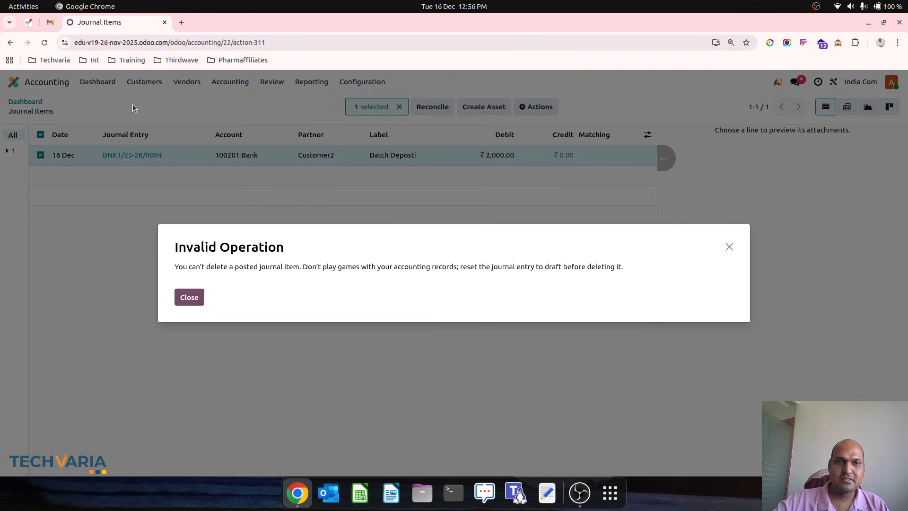
{"action": "left_click", "coordinate": [189, 297]}
{"action": "left_click", "coordinate": [321, 156]}
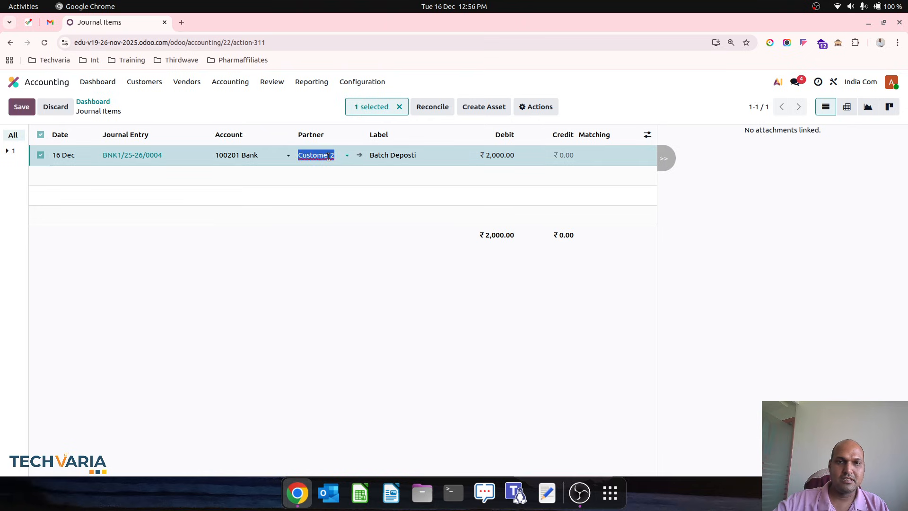
{"action": "left_click", "coordinate": [295, 97]}
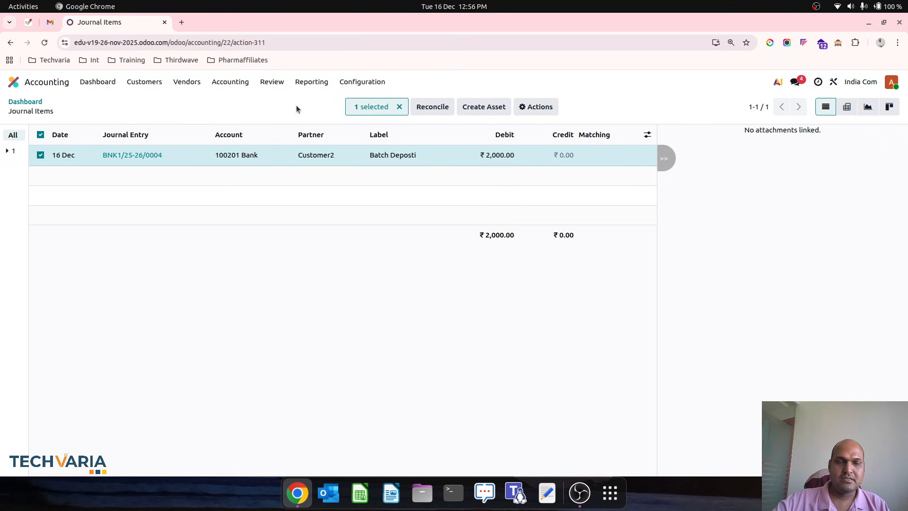
{"action": "left_click", "coordinate": [399, 106]}
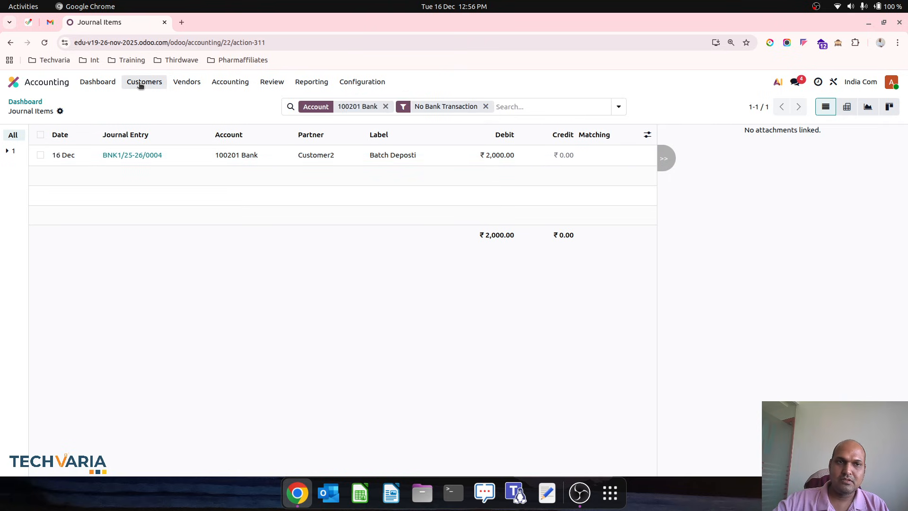
- Check the total of the Bank journal's unmatched cheque payments and return to the accounting dashboard
{"action": "left_click", "coordinate": [112, 84]}
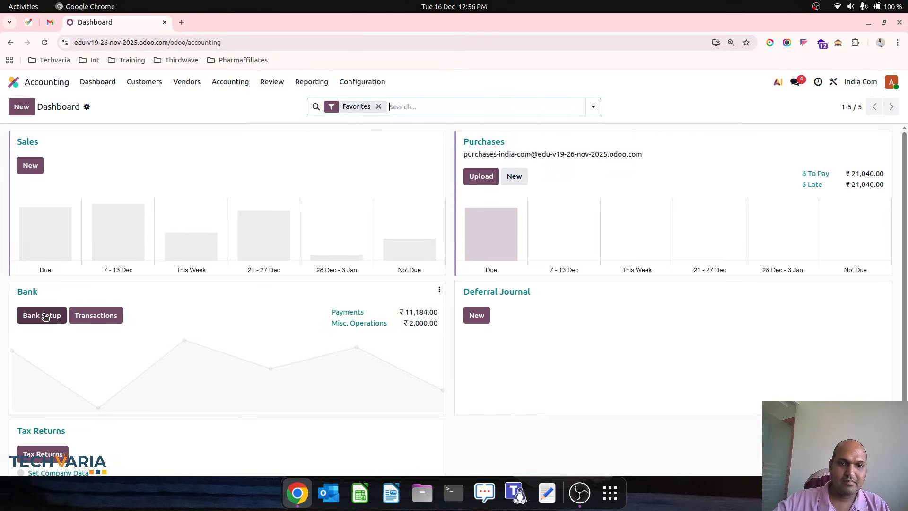
{"action": "left_click", "coordinate": [346, 312]}
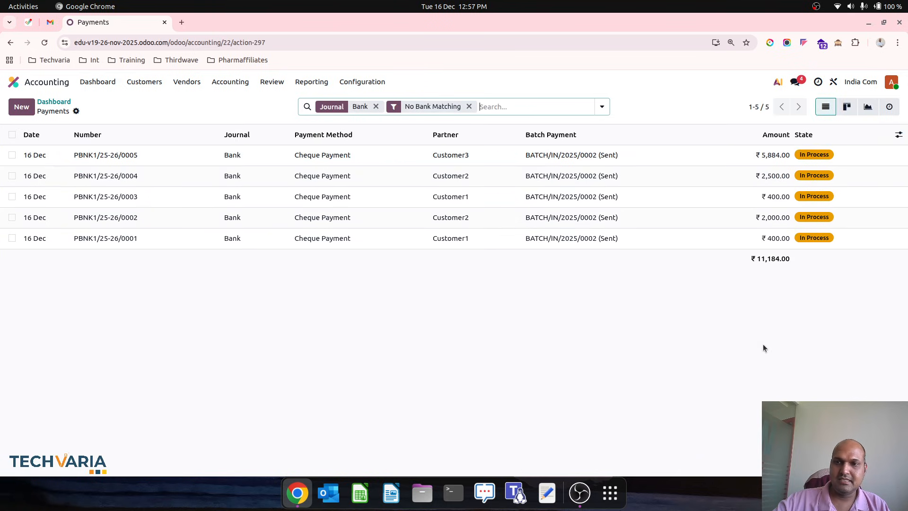
{"action": "left_click", "coordinate": [56, 103]}
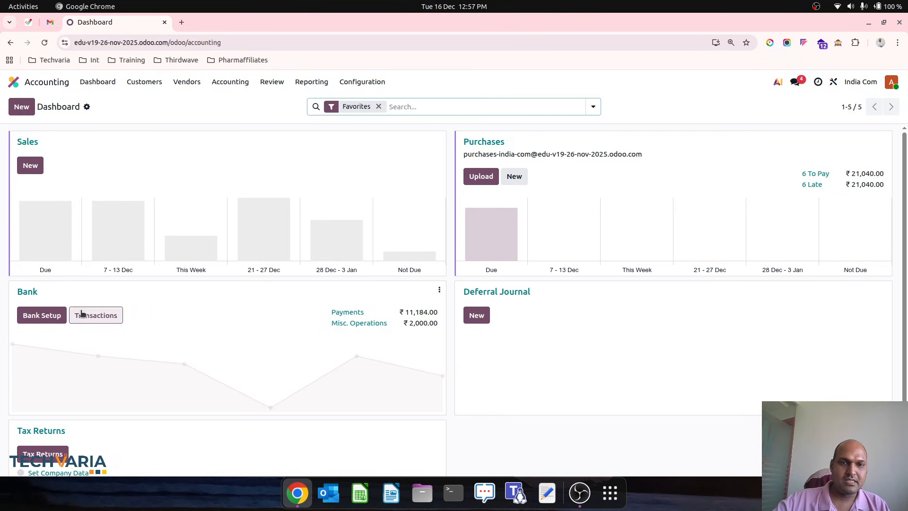
- Add a Bank transaction labelled "batch deposit" with an amount of 11184 and no partner
{"action": "left_click", "coordinate": [96, 315]}
{"action": "left_click", "coordinate": [21, 107]}
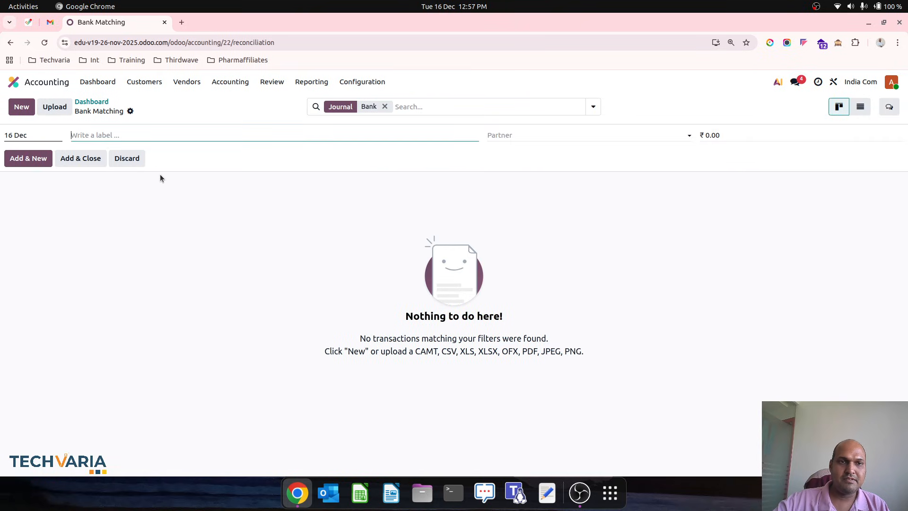
{"action": "type", "text": "bat"}
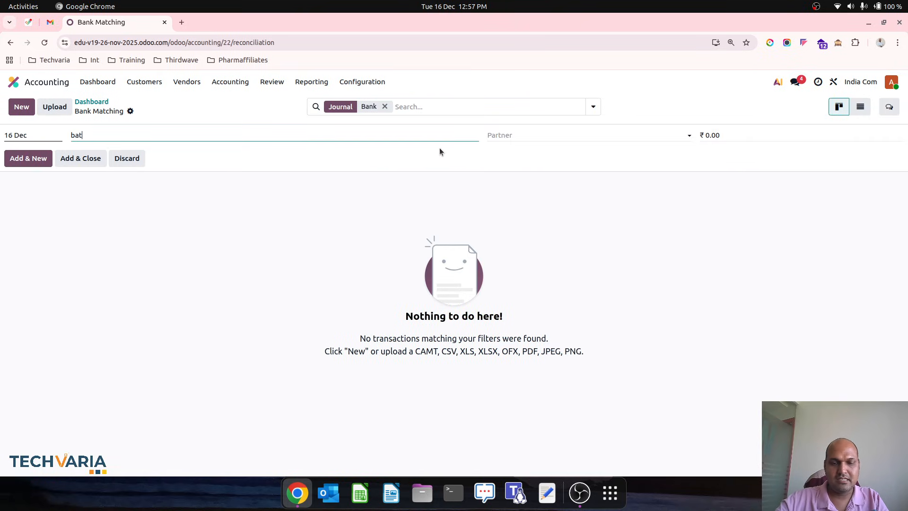
{"action": "type", "text": "ch deposit"}
{"action": "key", "text": "Tab"}
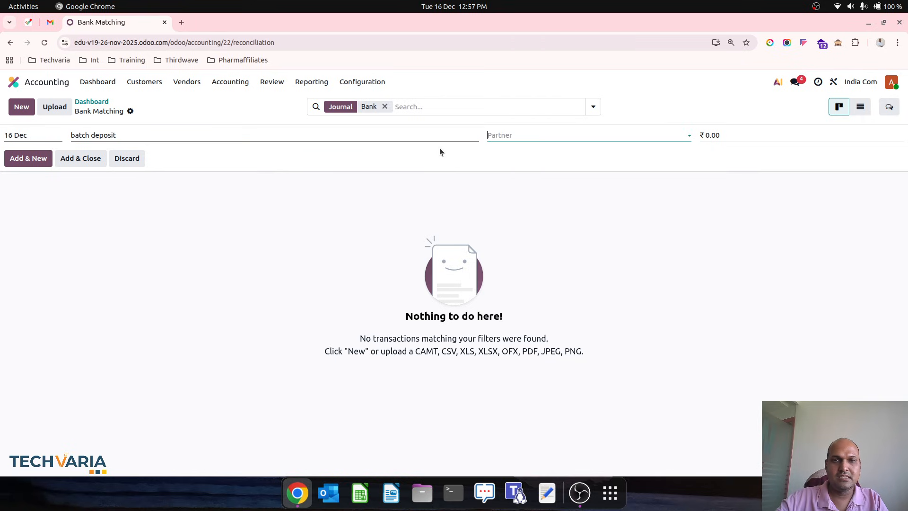
{"action": "key", "text": "Tab"}
{"action": "type", "text": "11"}
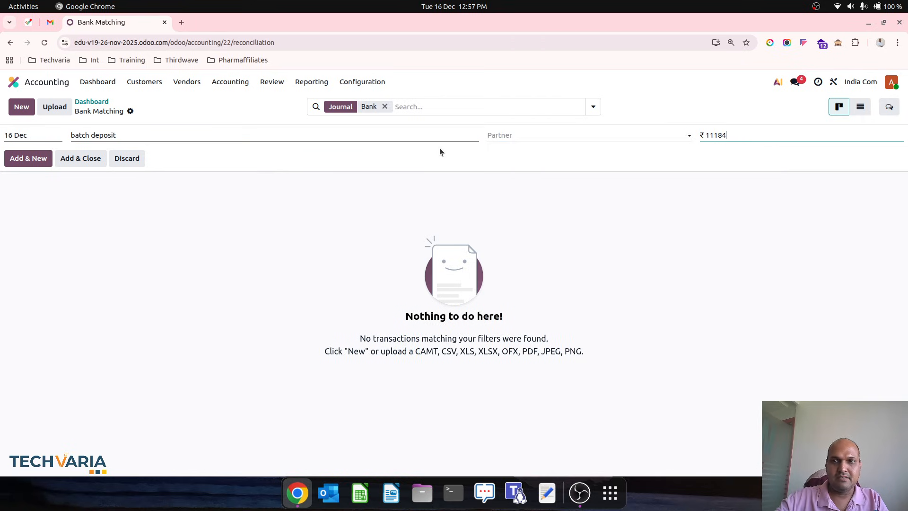
{"action": "key", "text": "Return"}
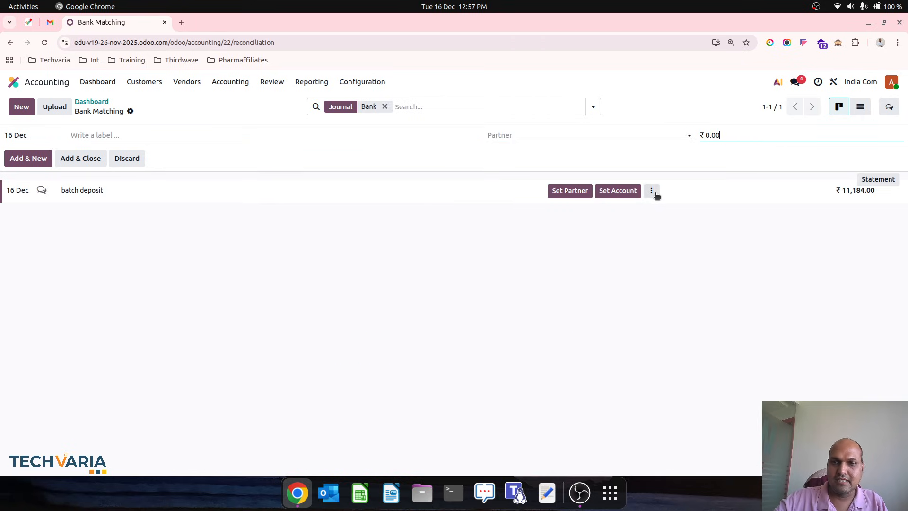
- Reconcile the batch deposit transaction with the batch payment BATCH/IN/2025/0002
{"action": "left_click", "coordinate": [655, 194]}
{"action": "left_click", "coordinate": [684, 182]}
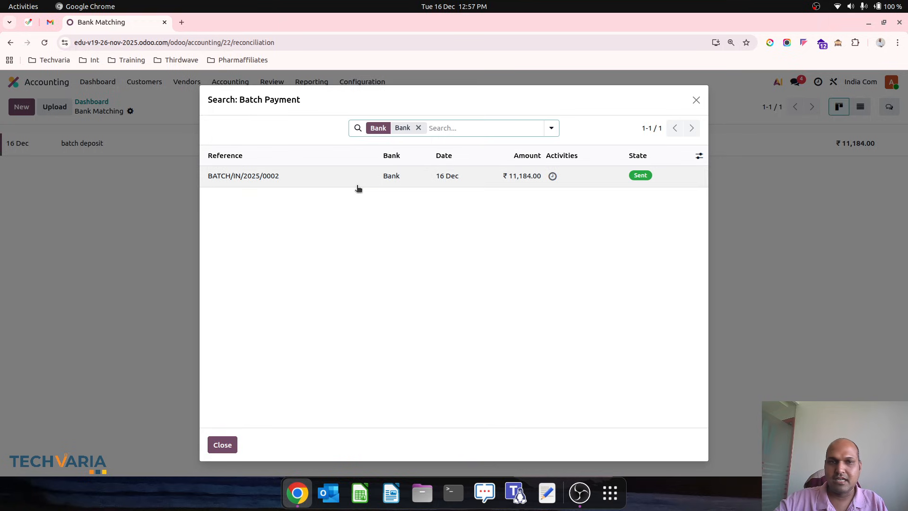
{"action": "left_click", "coordinate": [244, 176]}
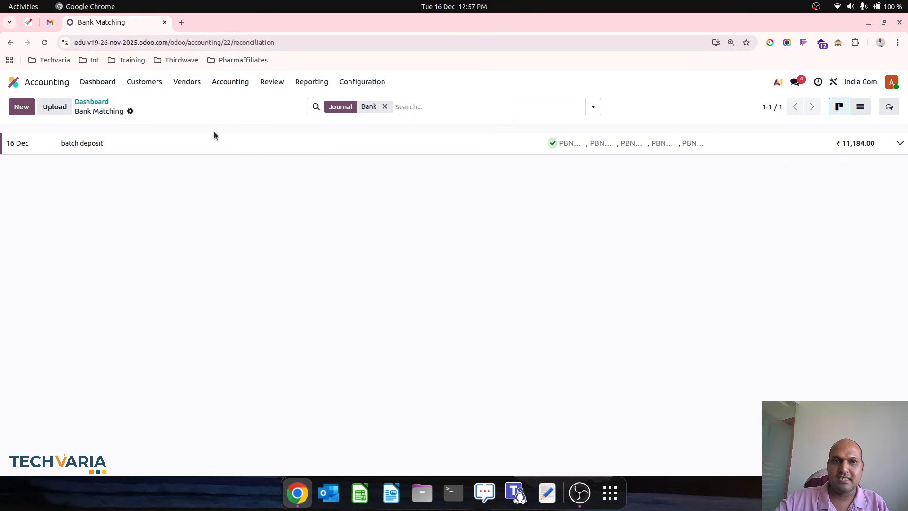
- Open the customer invoices list and check the payment status of the invoices
{"action": "left_click", "coordinate": [109, 82]}
{"action": "left_click", "coordinate": [144, 82]}
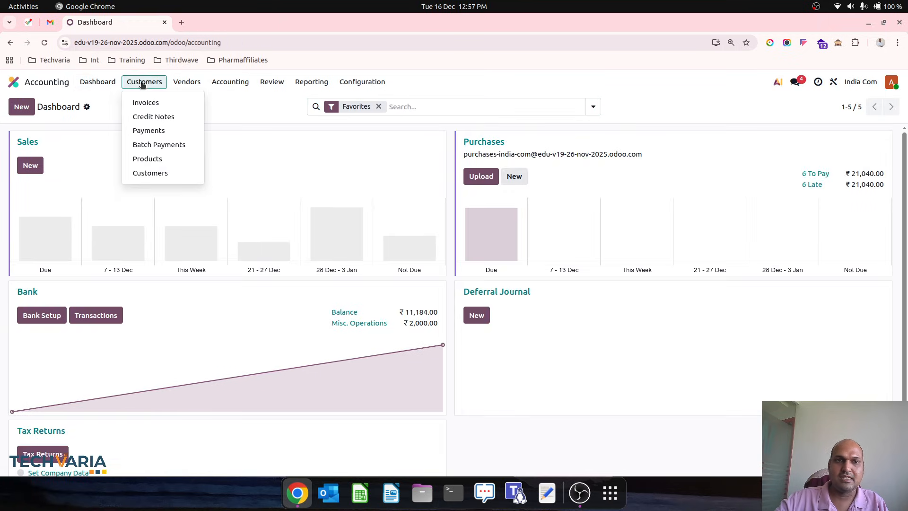
{"action": "left_click", "coordinate": [162, 103]}
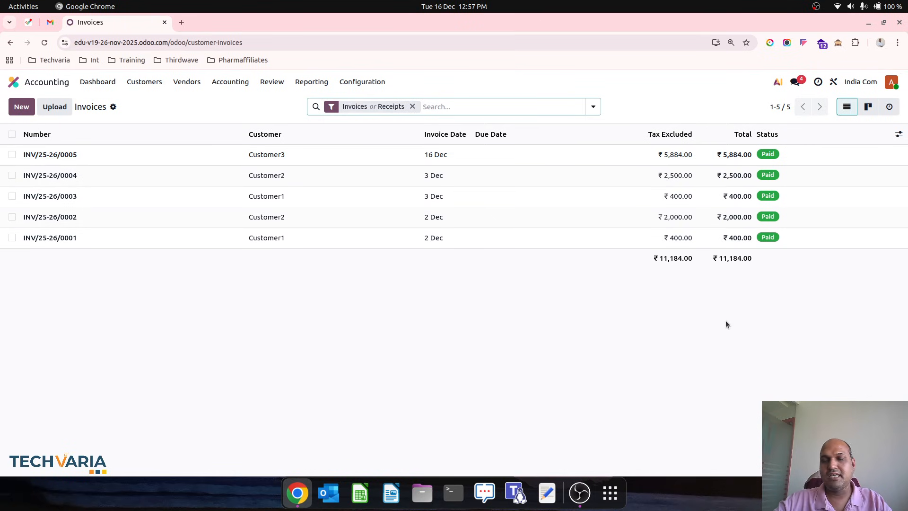
{"action": "left_click", "coordinate": [109, 84]}
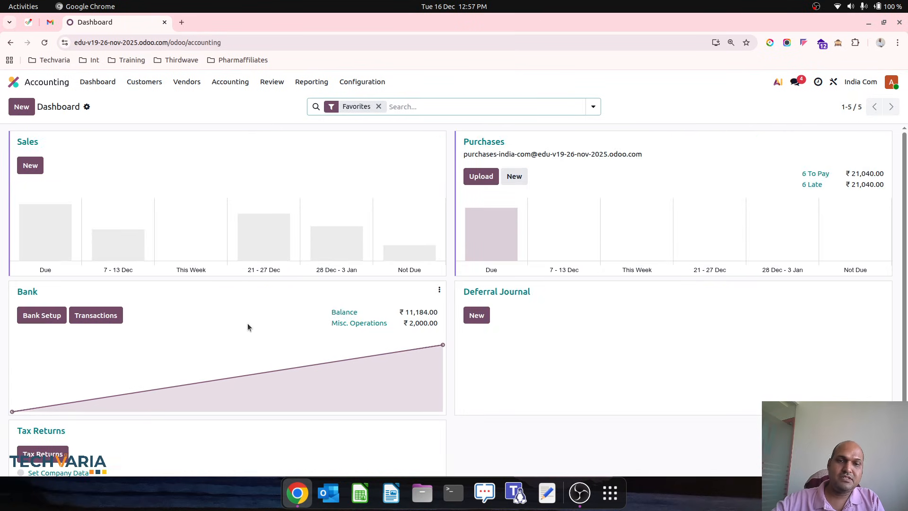
{"action": "left_click", "coordinate": [38, 292]}
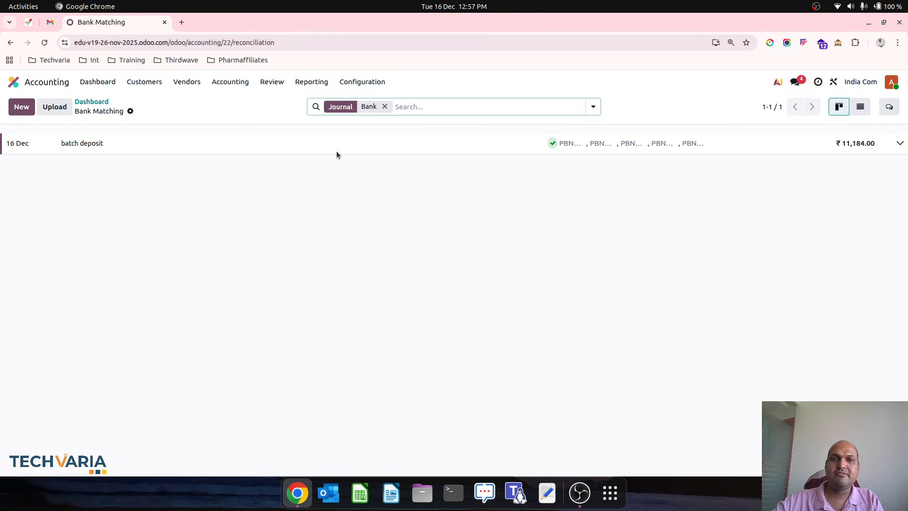
{"action": "left_click", "coordinate": [22, 106]}
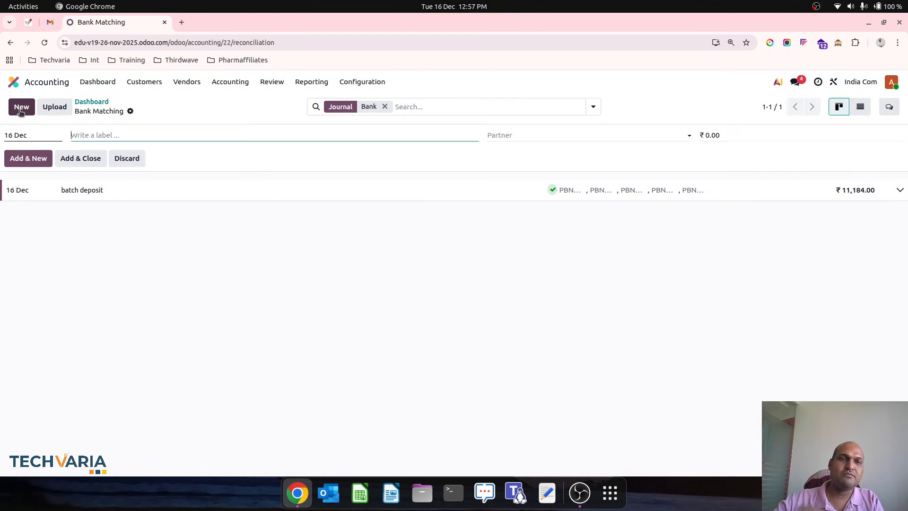
- Open Customer2's 3 Dec invoice from the customer invoices list and review its amount and payment
{"action": "left_click", "coordinate": [144, 82]}
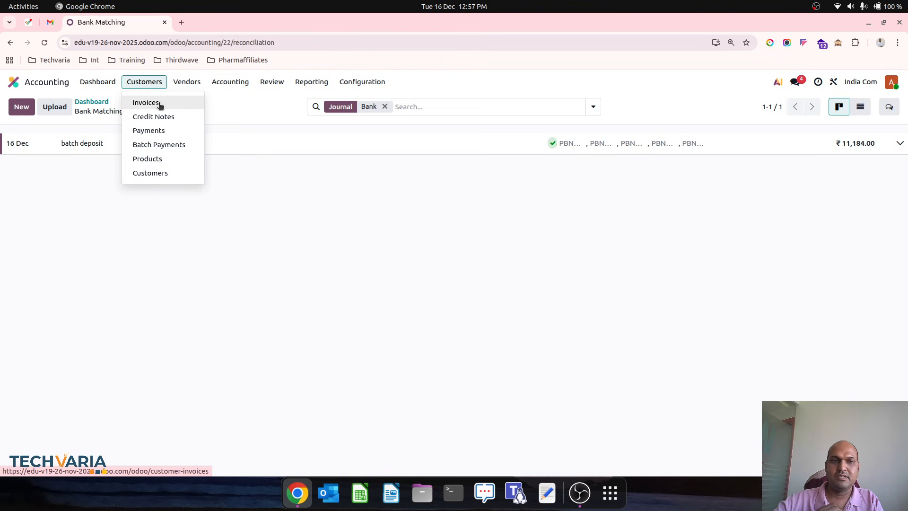
{"action": "left_click", "coordinate": [146, 102]}
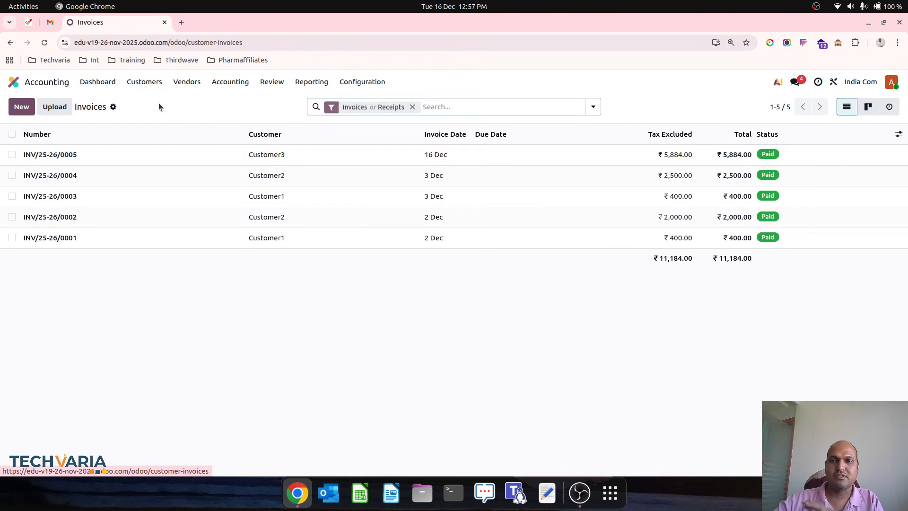
{"action": "left_click", "coordinate": [562, 180]}
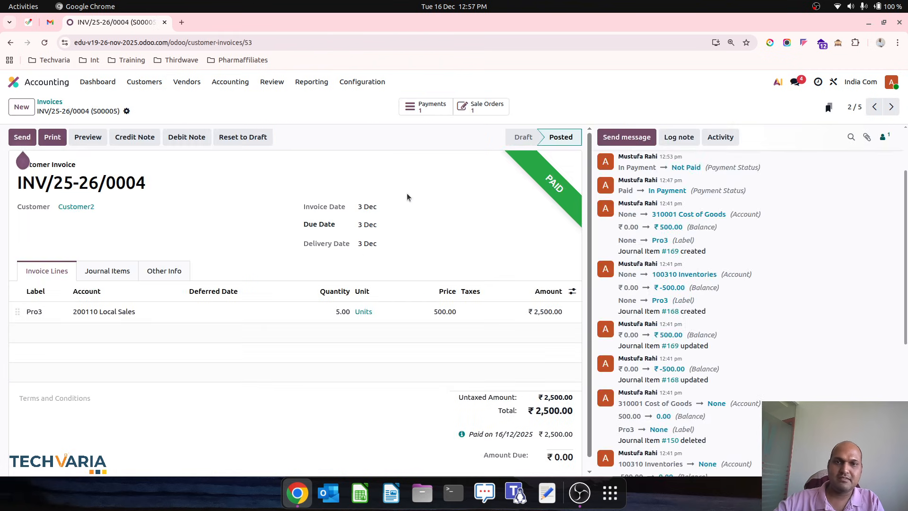
{"action": "scroll", "coordinate": [432, 239], "scroll_direction": "down", "scroll_amount": 1}
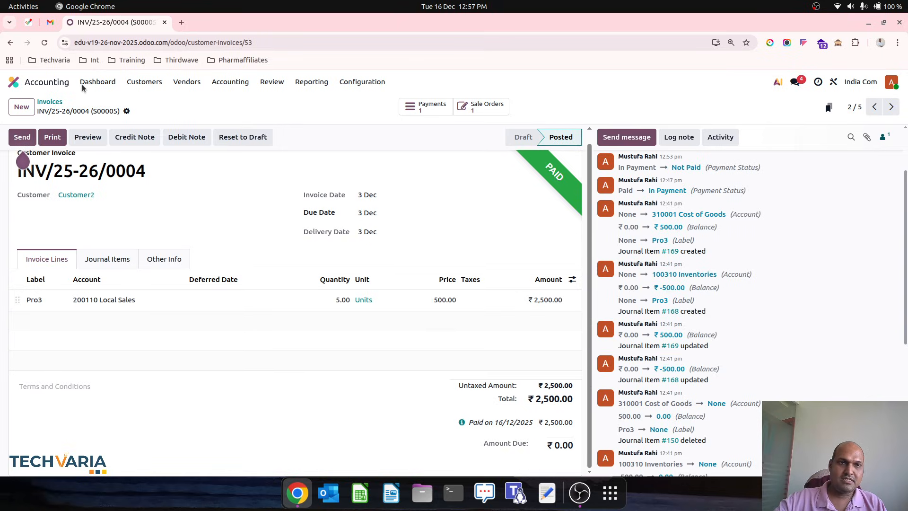
- Add a Bank transaction labelled "check bounce" for partner Customer2 with an amount of -2500
{"action": "left_click", "coordinate": [98, 82]}
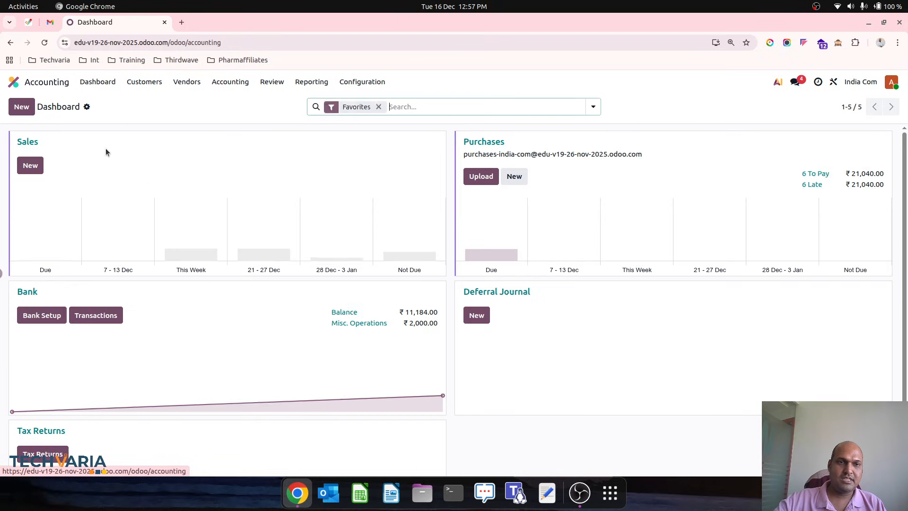
{"action": "left_click", "coordinate": [94, 315]}
{"action": "left_click", "coordinate": [30, 109]}
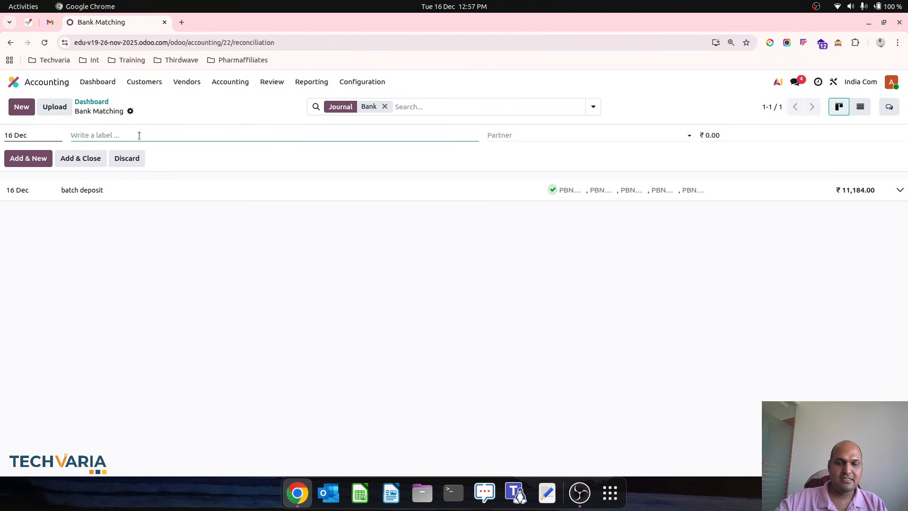
{"action": "type", "text": "chec"}
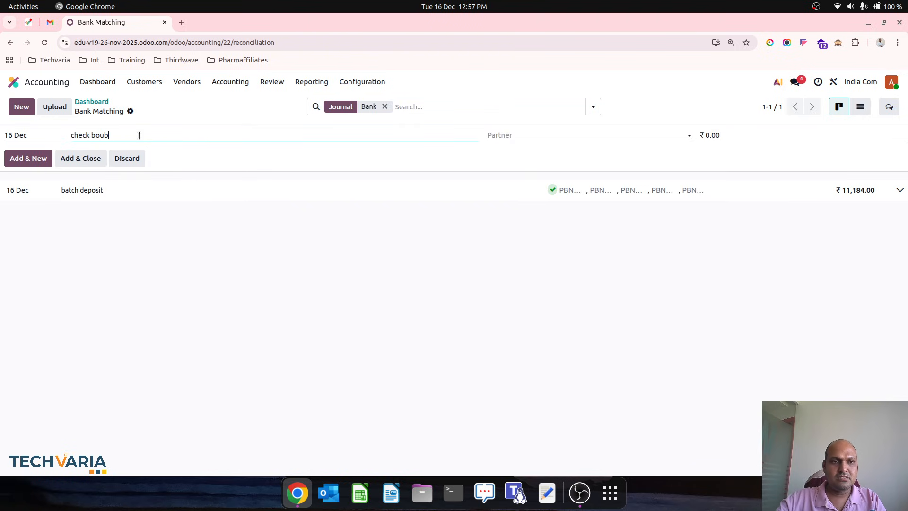
{"action": "type", "text": "k bounce"}
{"action": "key", "text": "Tab"}
{"action": "key", "text": "Tab"}
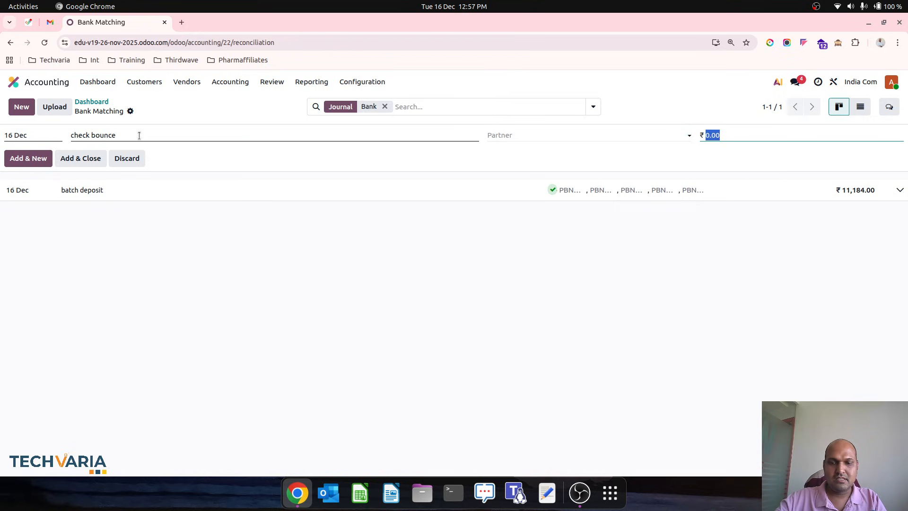
{"action": "type", "text": "-25"}
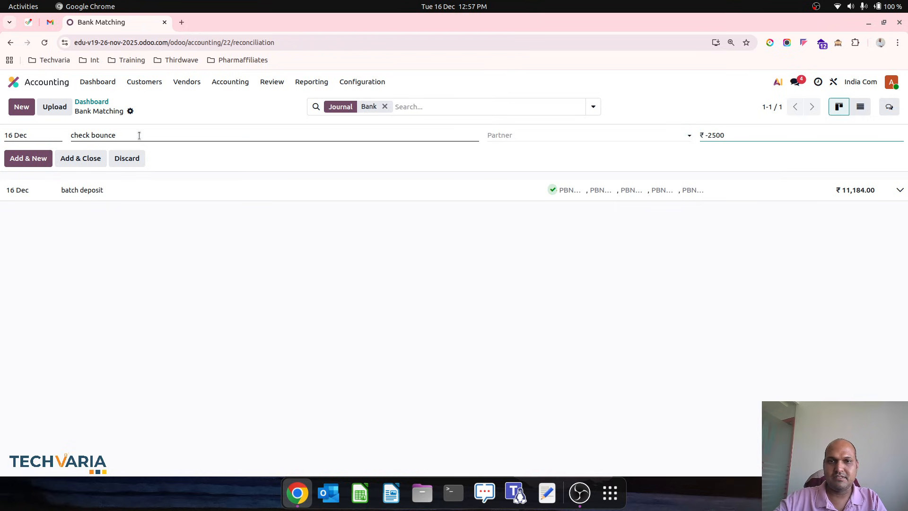
{"action": "left_click", "coordinate": [516, 134]}
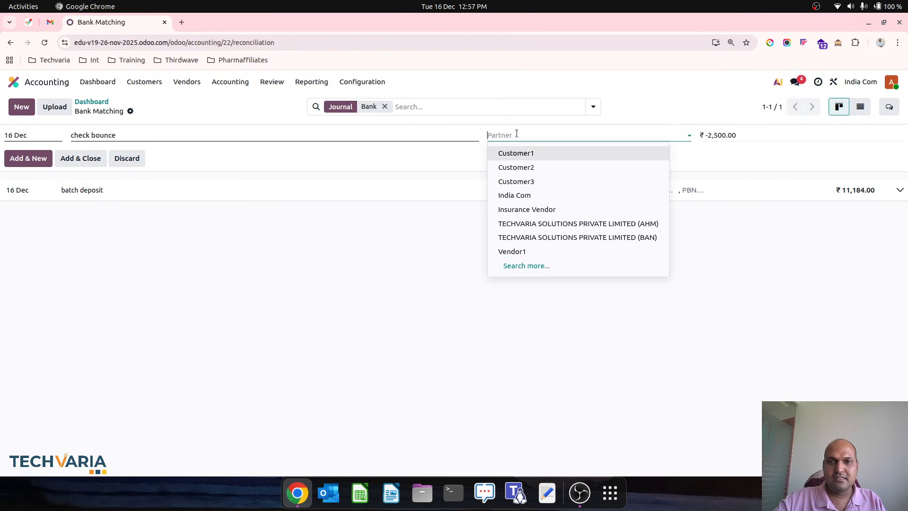
{"action": "left_click", "coordinate": [516, 167]}
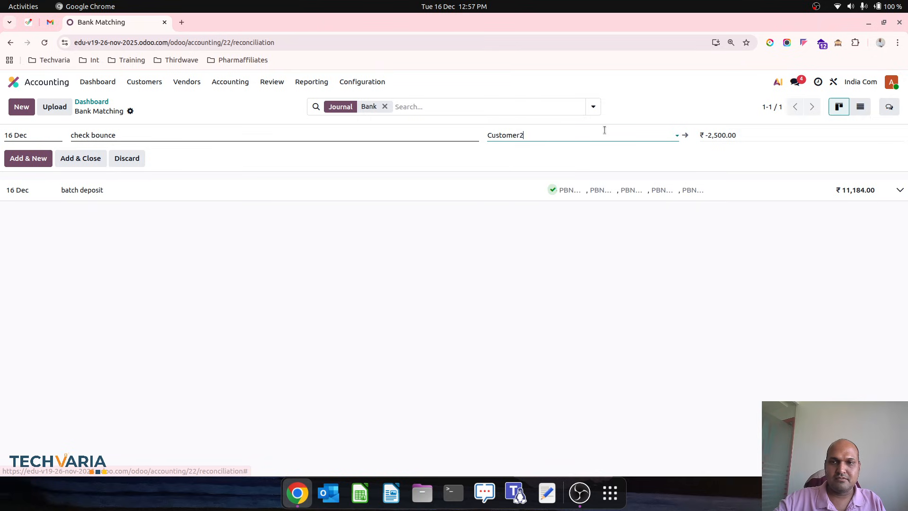
{"action": "key", "text": "Return"}
- Add a second Bank transaction labelled "check bounce fees" with an amount of -250 and no partner
{"action": "left_click", "coordinate": [133, 152]}
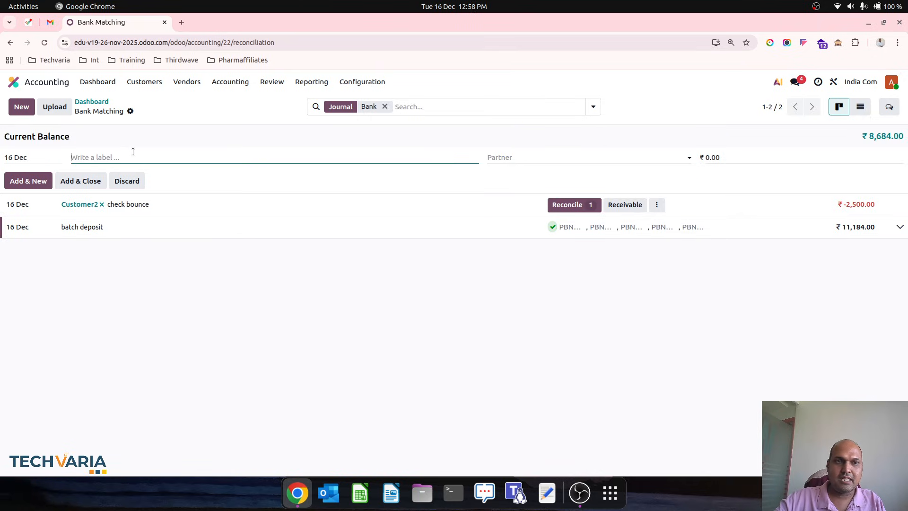
{"action": "type", "text": "b"}
{"action": "key", "text": "BackSpace"}
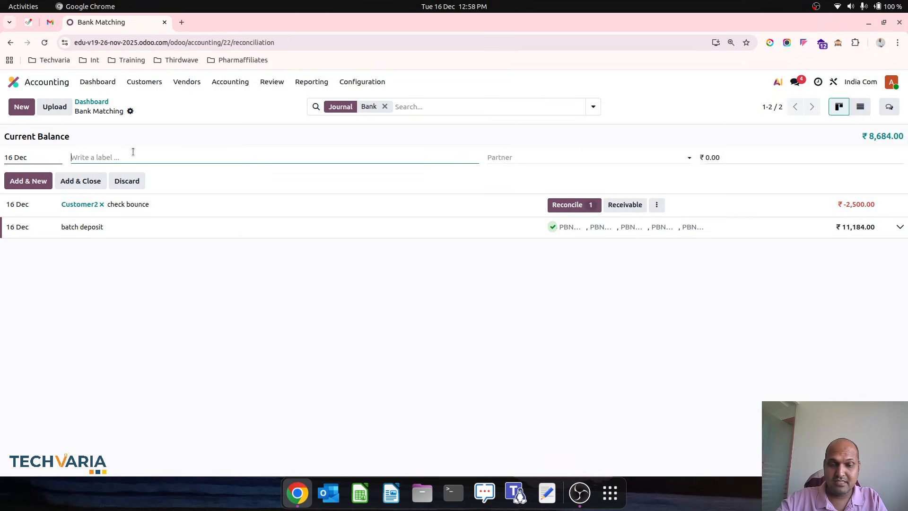
{"action": "type", "text": "check bounce f"}
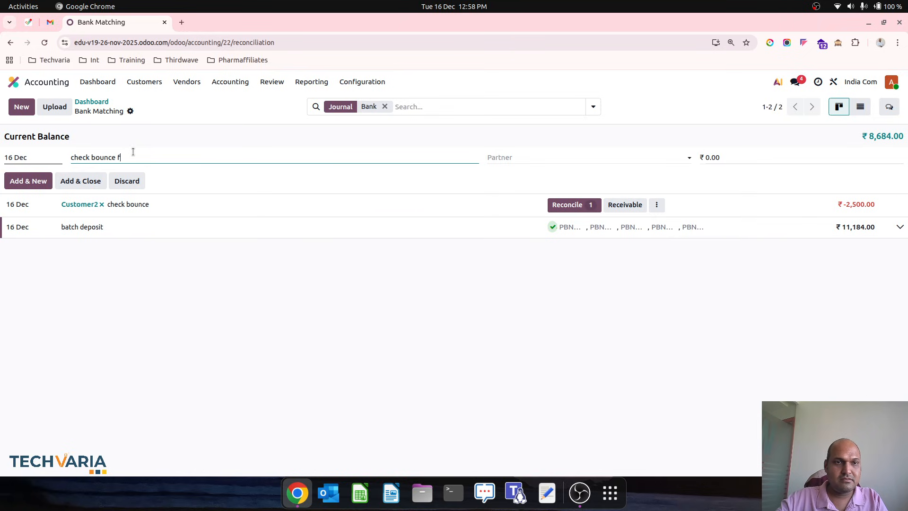
{"action": "key", "text": "Tab"}
{"action": "key", "text": "Tab"}
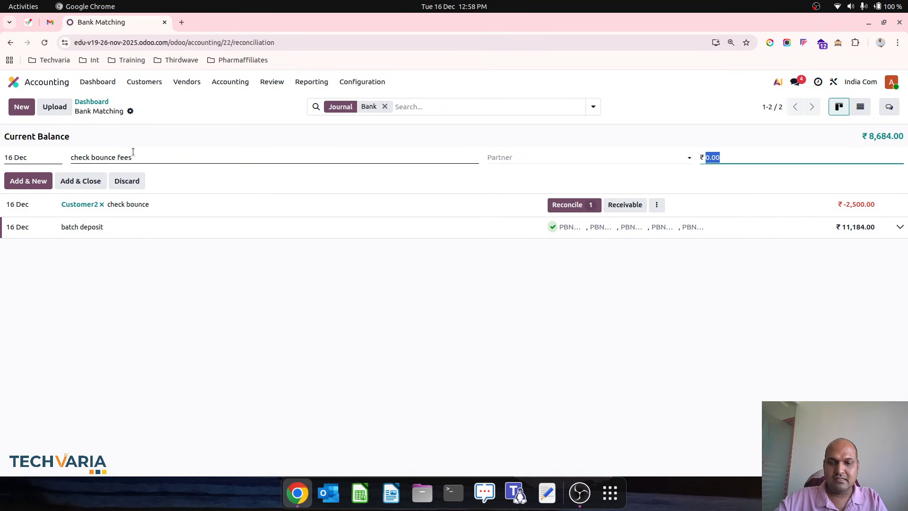
{"action": "type", "text": "-250"}
{"action": "key", "text": "Tab"}
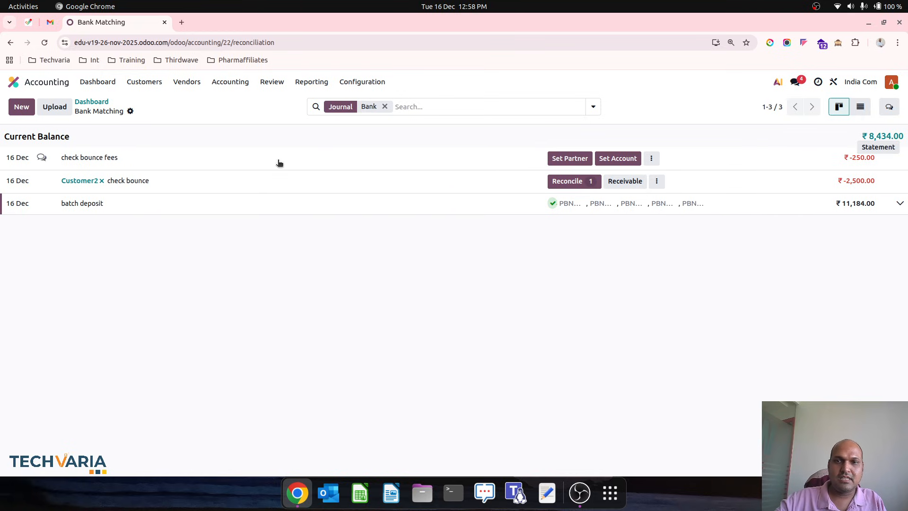
- Set the Bank Fees reconciliation model's counterpart account to 211300 Bank Charges and return to Bank Matching
{"action": "left_click", "coordinate": [652, 158]}
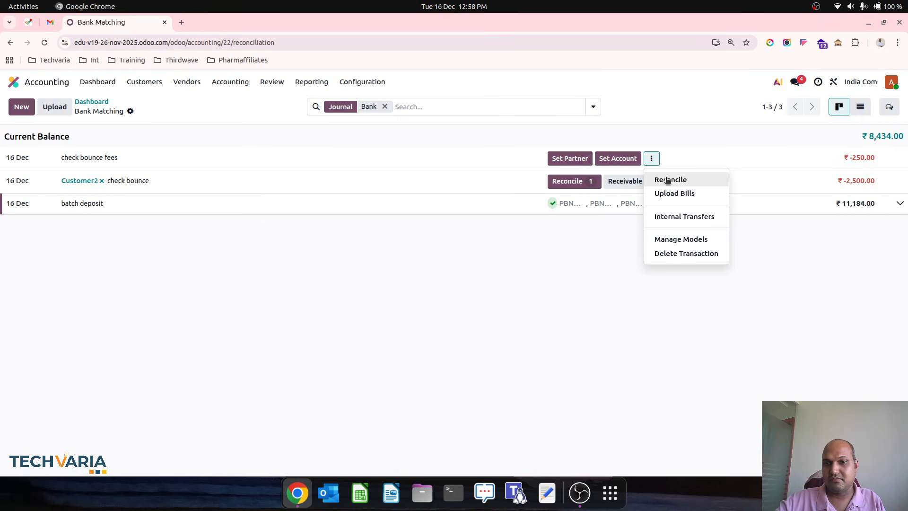
{"action": "left_click", "coordinate": [679, 238]}
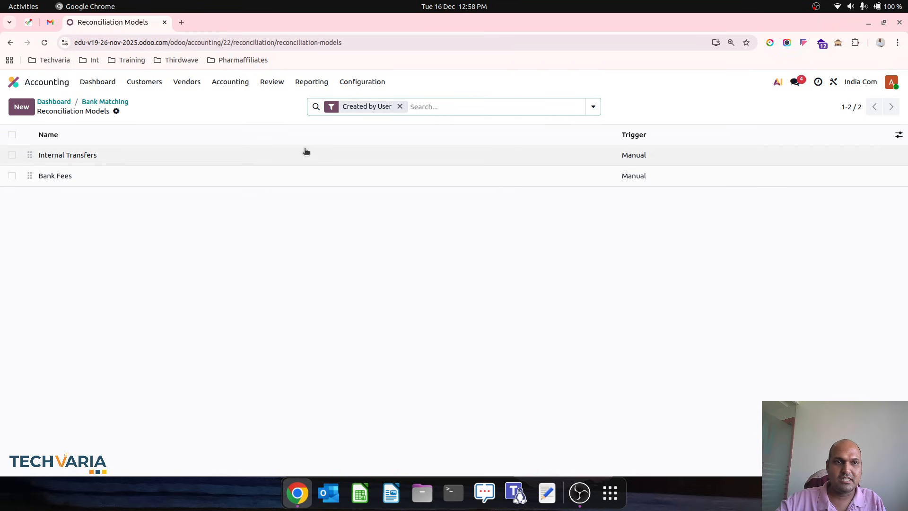
{"action": "left_click", "coordinate": [284, 174]}
{"action": "left_click", "coordinate": [136, 331]}
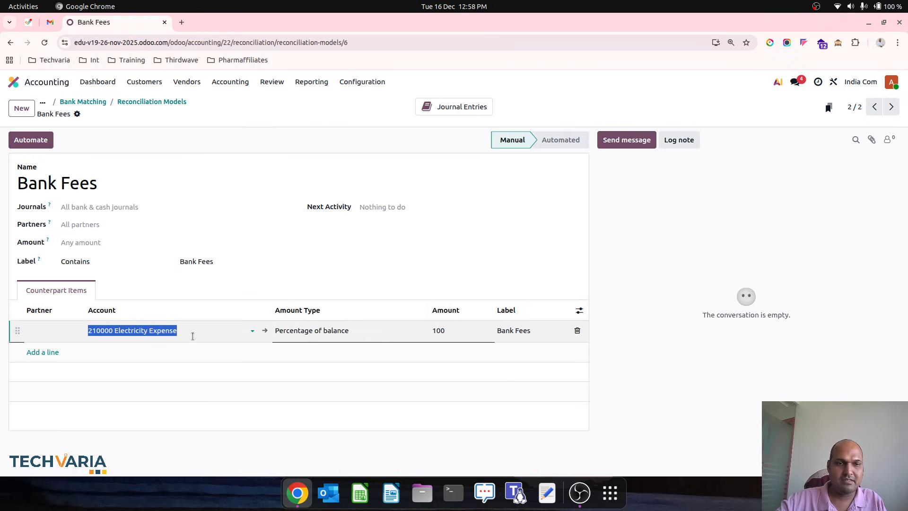
{"action": "key", "text": "BackSpace"}
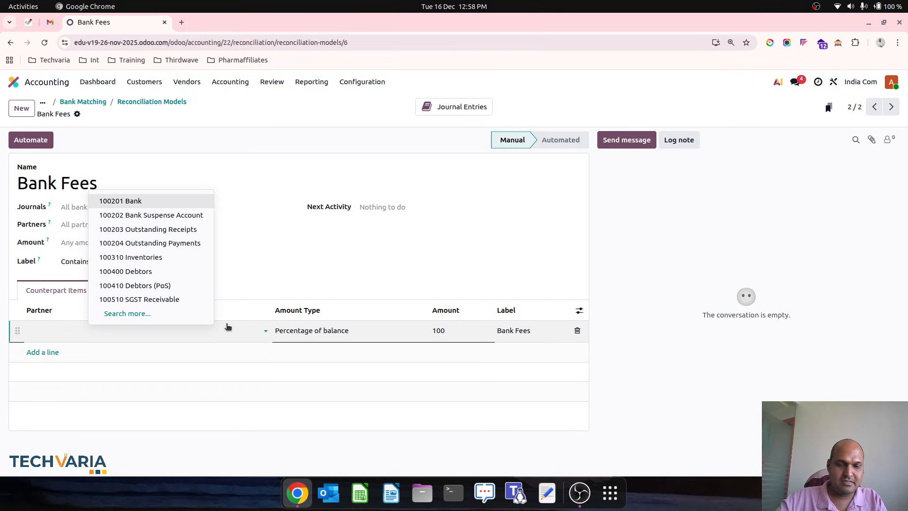
{"action": "type", "text": "bank"}
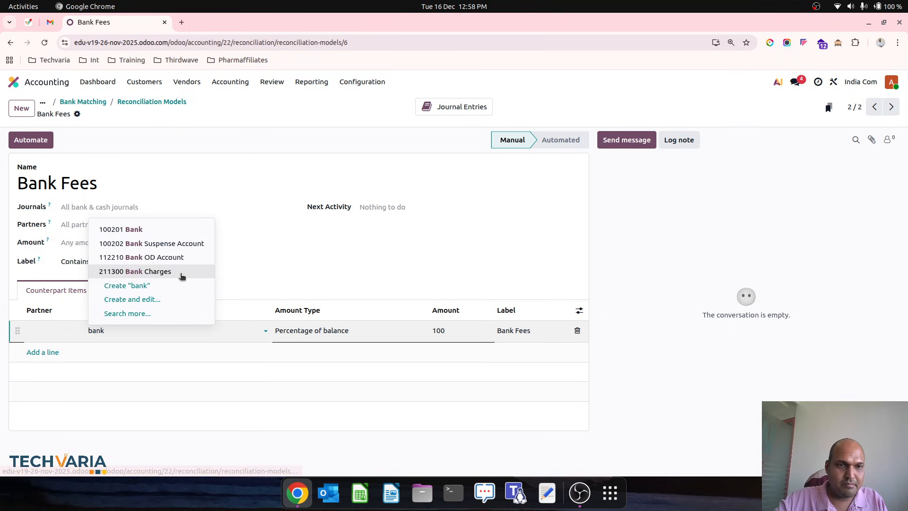
{"action": "left_click", "coordinate": [182, 274]}
{"action": "left_click", "coordinate": [191, 117]}
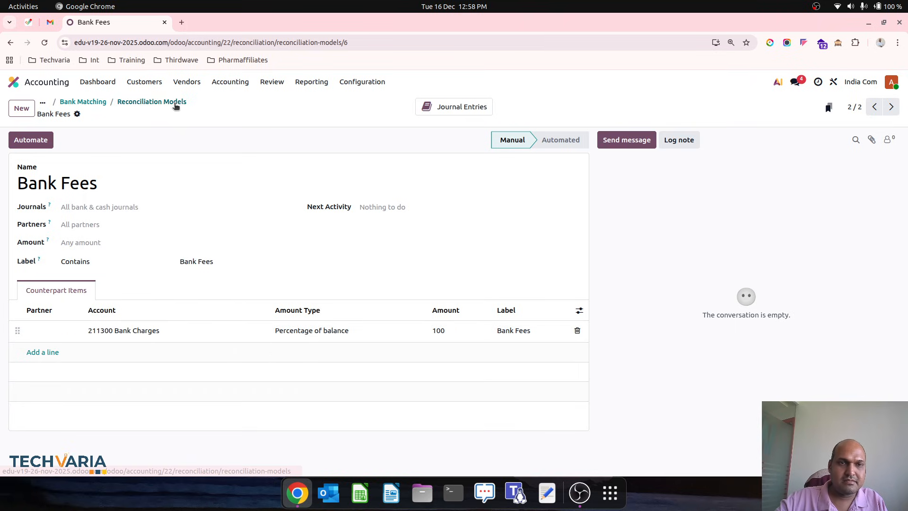
{"action": "left_click", "coordinate": [174, 103]}
{"action": "left_click", "coordinate": [101, 100]}
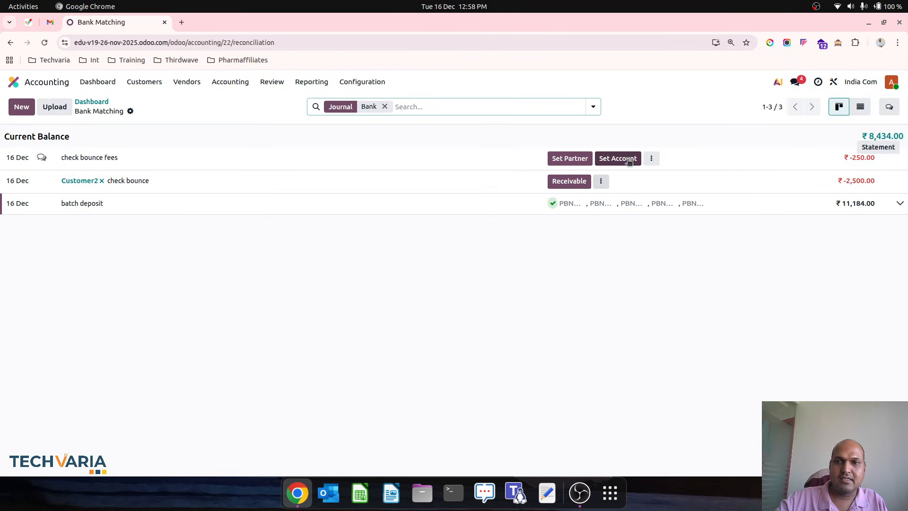
- Check the reconciliation options of the check bounce fees transaction and the list of reconciliation models
{"action": "left_click", "coordinate": [650, 158]}
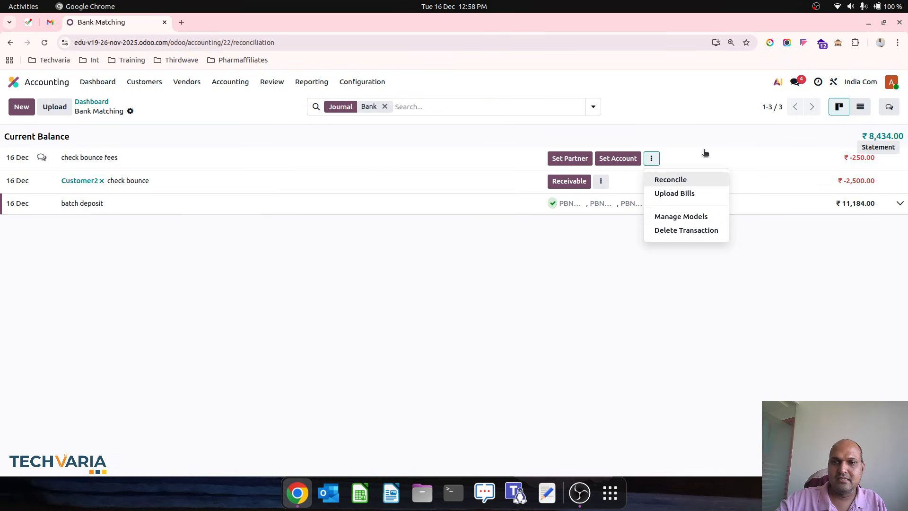
{"action": "left_click", "coordinate": [737, 158]}
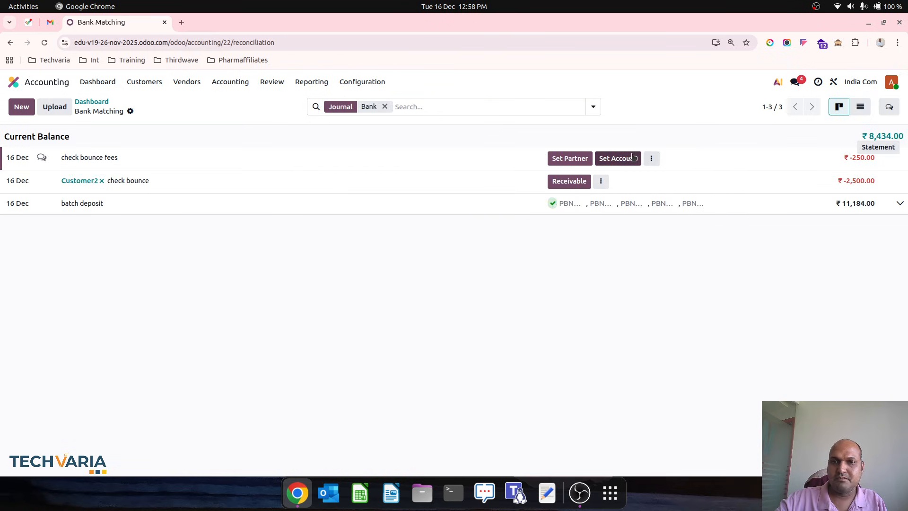
{"action": "left_click", "coordinate": [651, 158]}
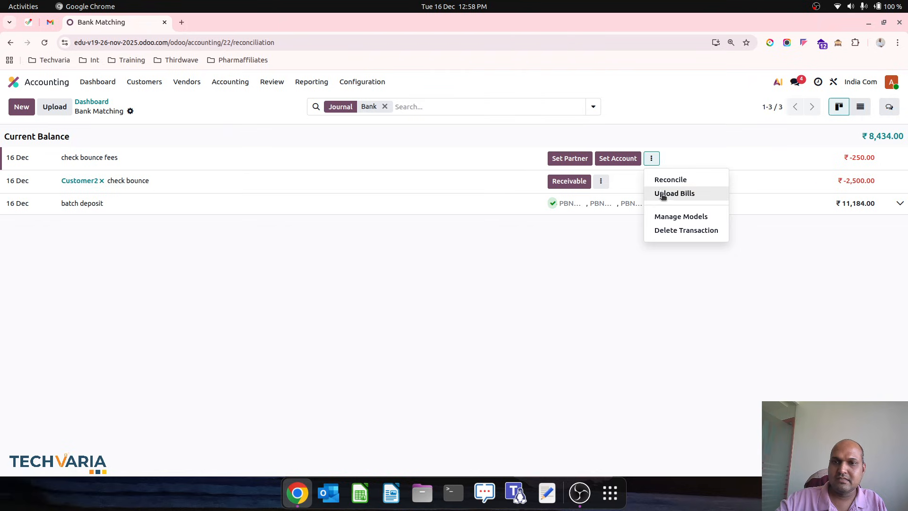
{"action": "left_click", "coordinate": [679, 216]}
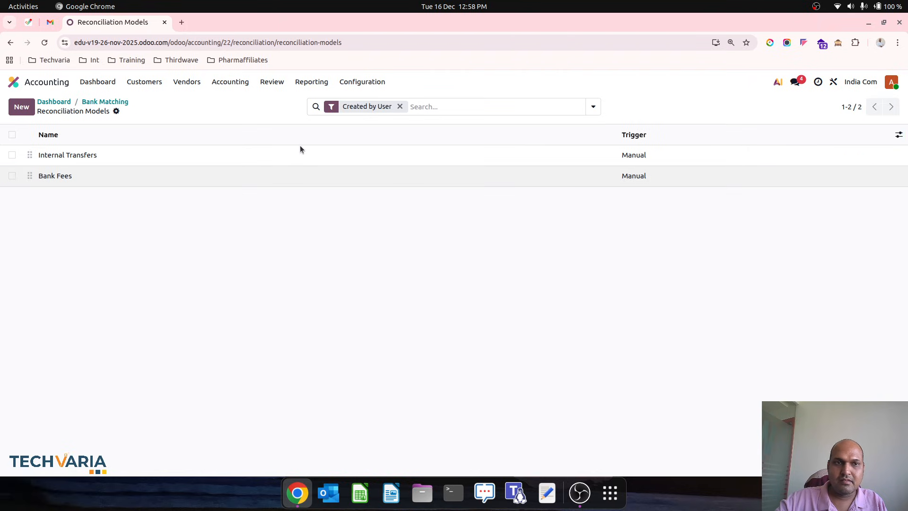
{"action": "left_click", "coordinate": [111, 101]}
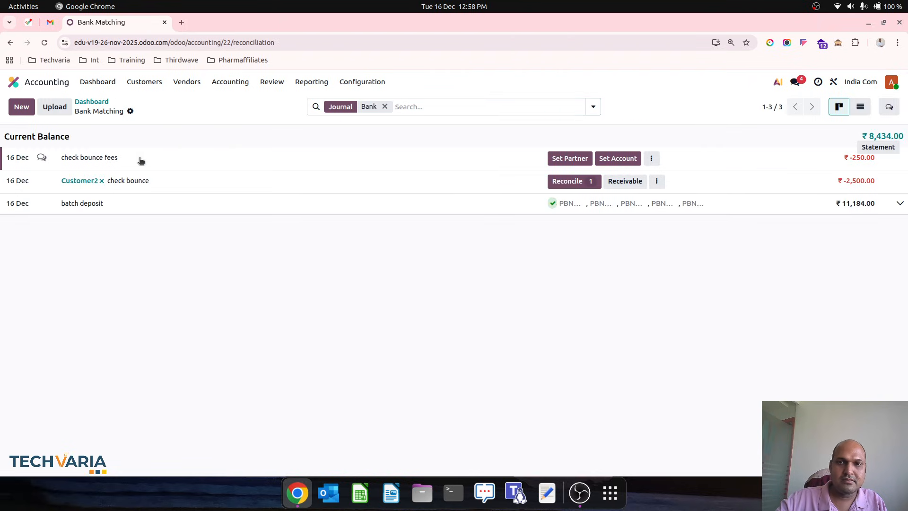
{"action": "left_click", "coordinate": [618, 158]}
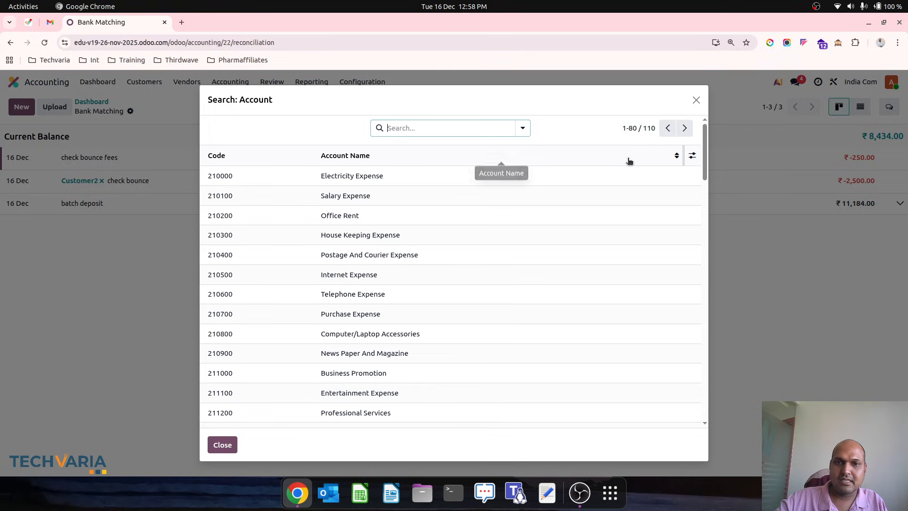
{"action": "left_click", "coordinate": [696, 100]}
{"action": "left_click", "coordinate": [894, 156]}
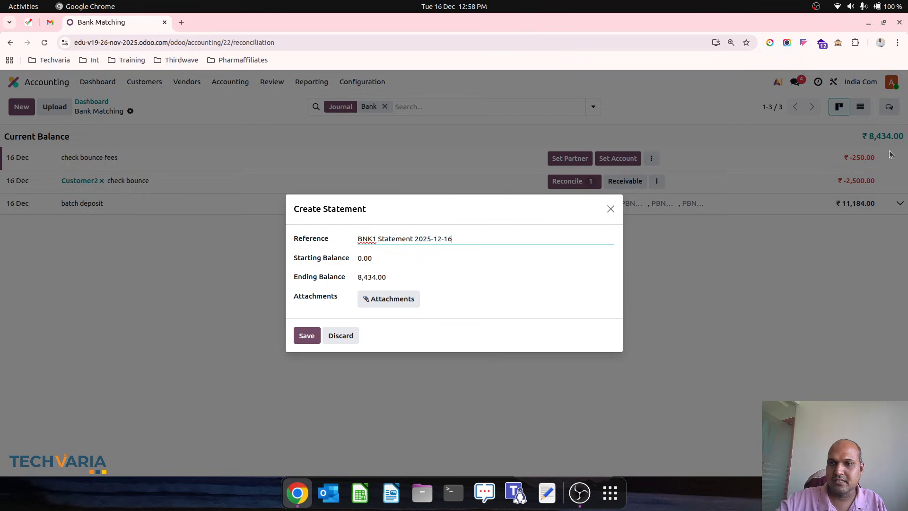
{"action": "left_click", "coordinate": [610, 208]}
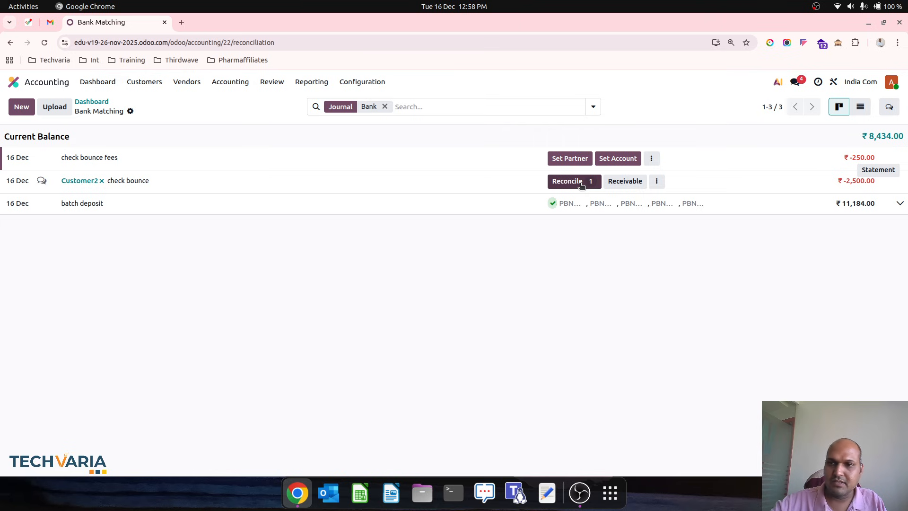
- Expand the batch deposit's reconciled payments and check the journal items that could match the check bounce fees transaction
{"action": "left_click", "coordinate": [899, 204]}
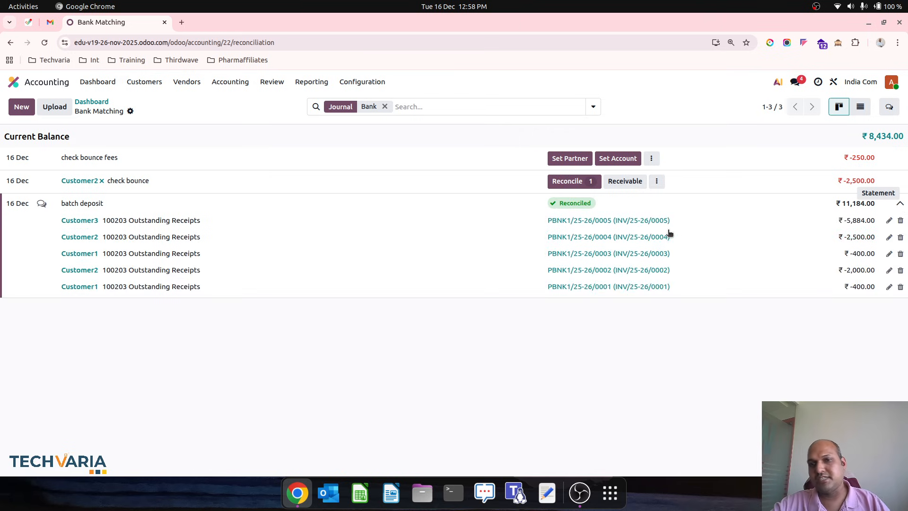
{"action": "left_click", "coordinate": [422, 151]}
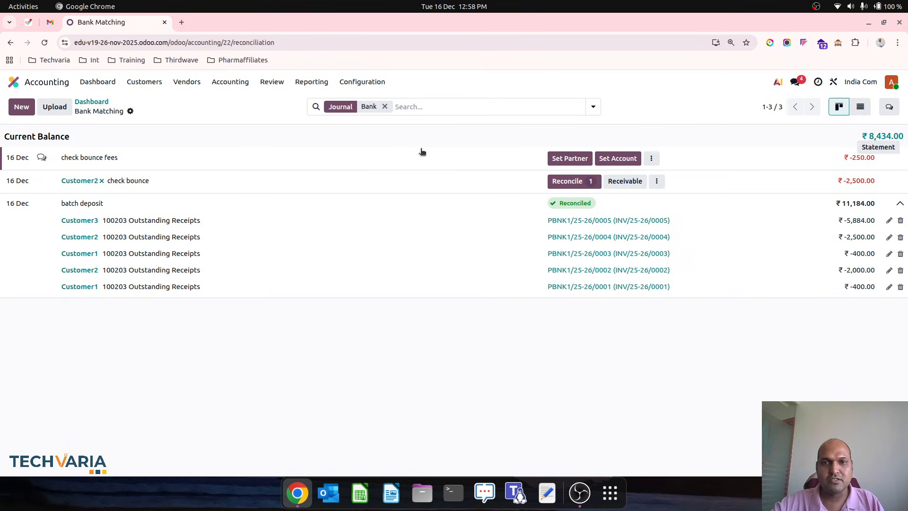
{"action": "left_click", "coordinate": [651, 158]}
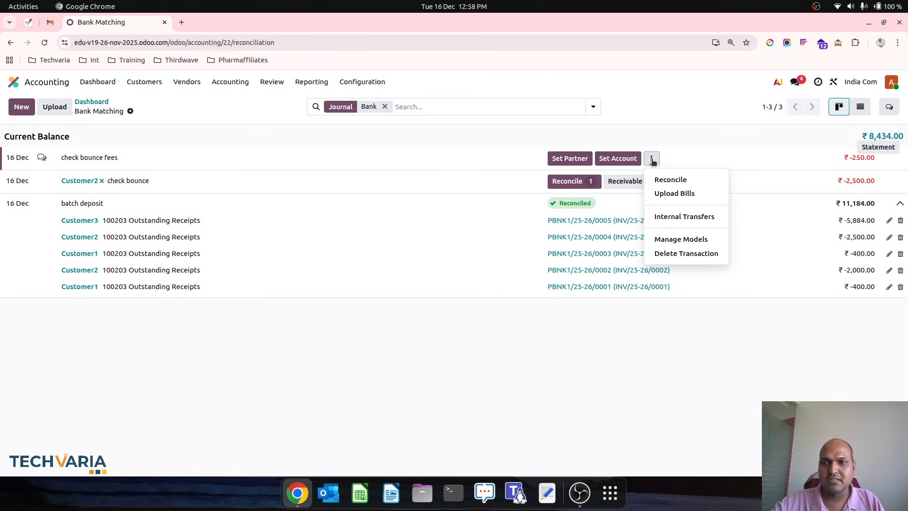
{"action": "left_click", "coordinate": [669, 179]}
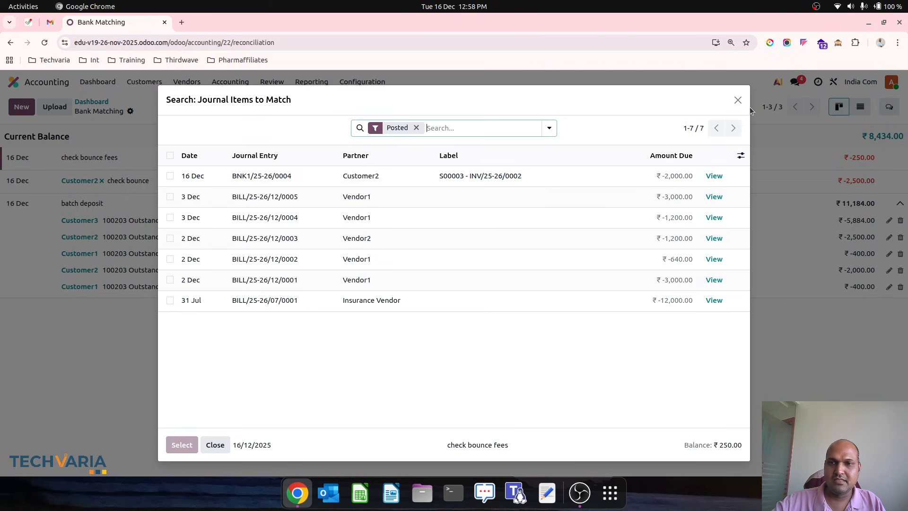
{"action": "left_click", "coordinate": [738, 100]}
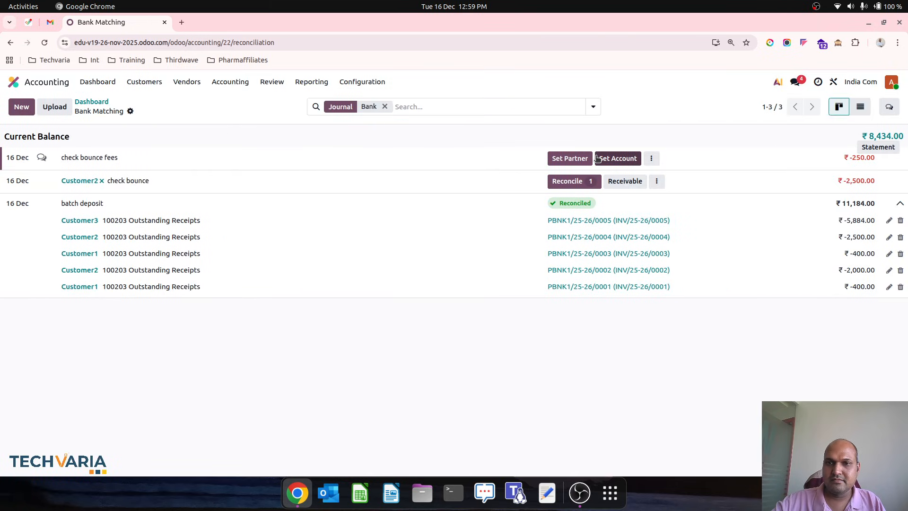
{"action": "left_click", "coordinate": [651, 159]}
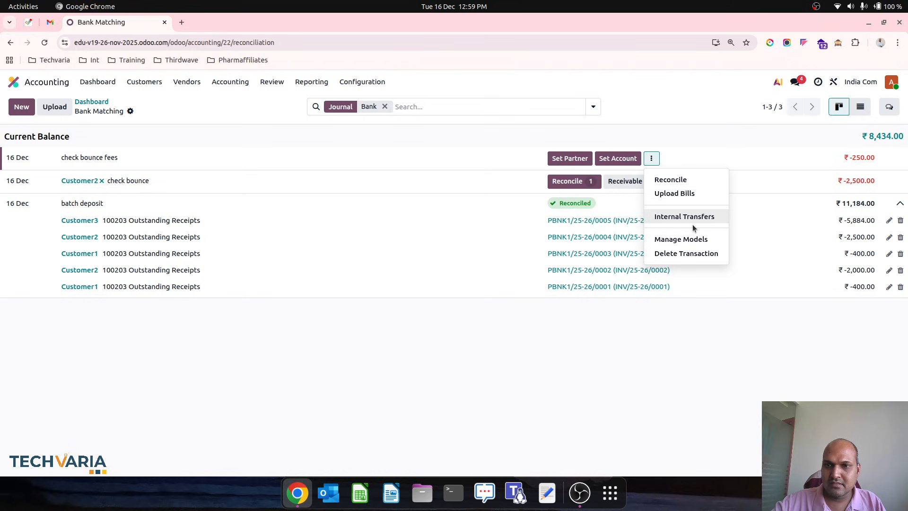
{"action": "left_click", "coordinate": [805, 120]}
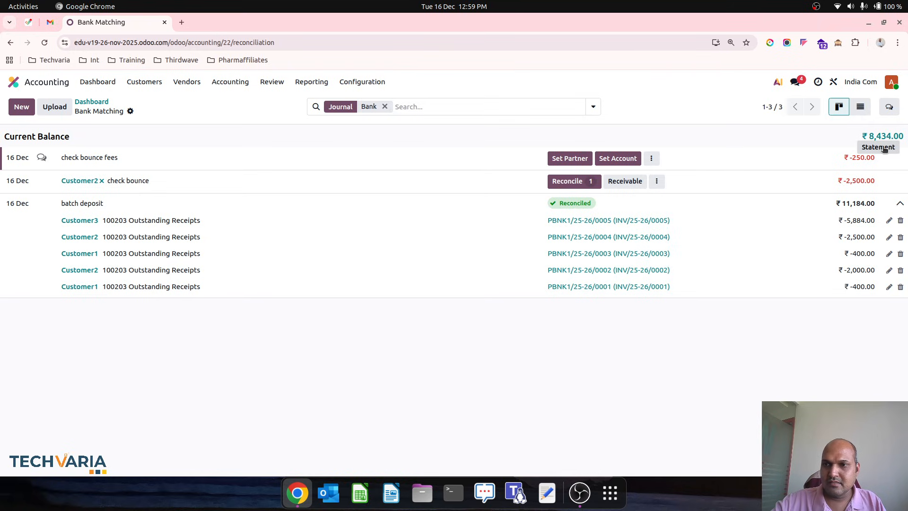
{"action": "left_click", "coordinate": [879, 147]}
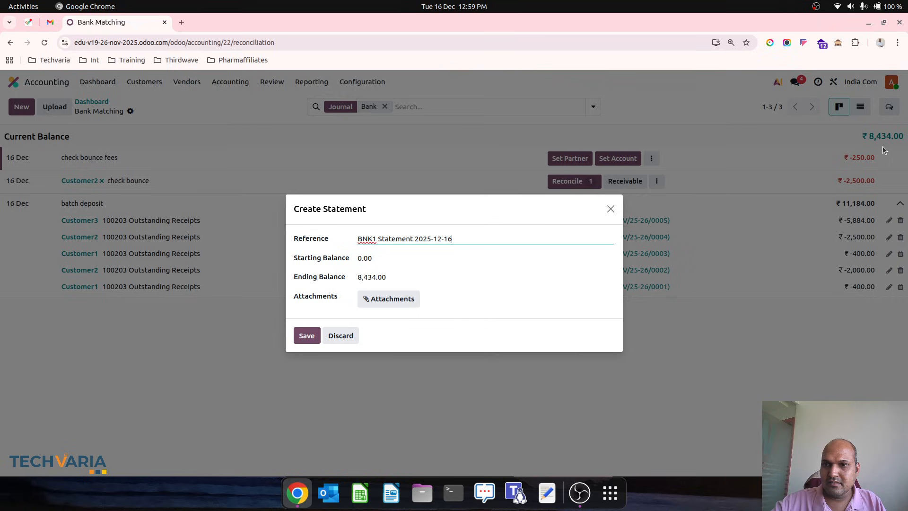
{"action": "left_click", "coordinate": [620, 209]}
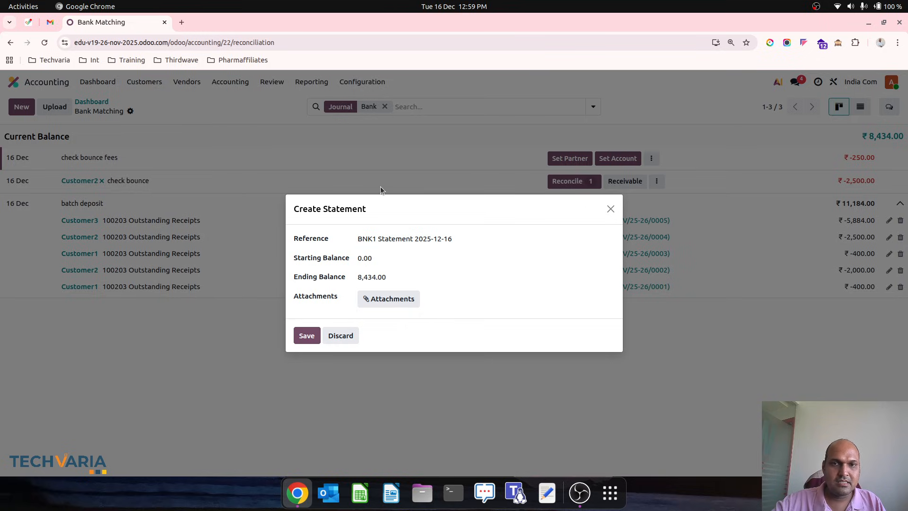
{"action": "left_click", "coordinate": [610, 208]}
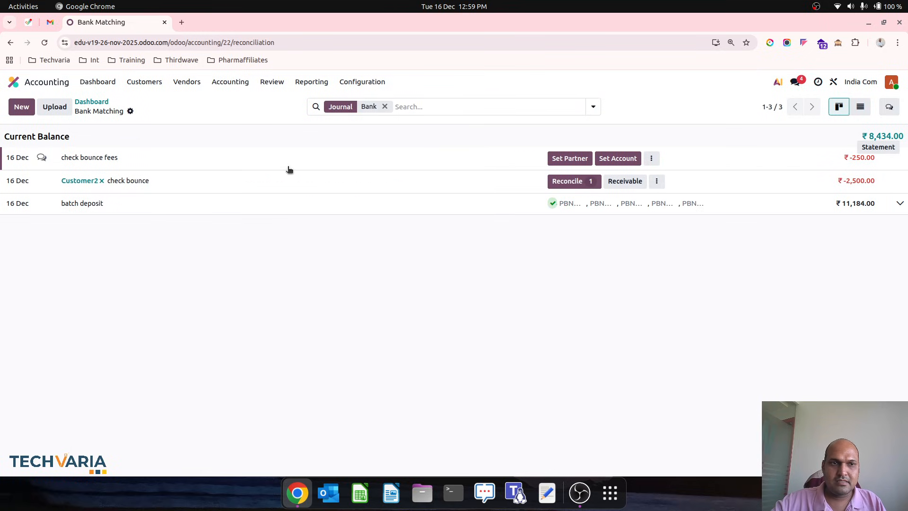
- Open the Bank journal's transactions left to reconcile and check the check bounce fees transaction's possible journal item matches without the Posted filter
{"action": "left_click", "coordinate": [96, 81]}
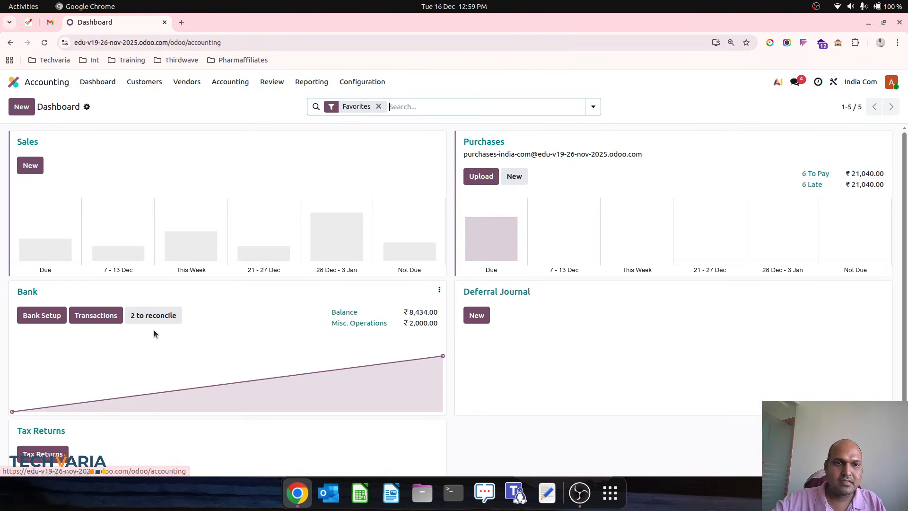
{"action": "left_click", "coordinate": [148, 318]}
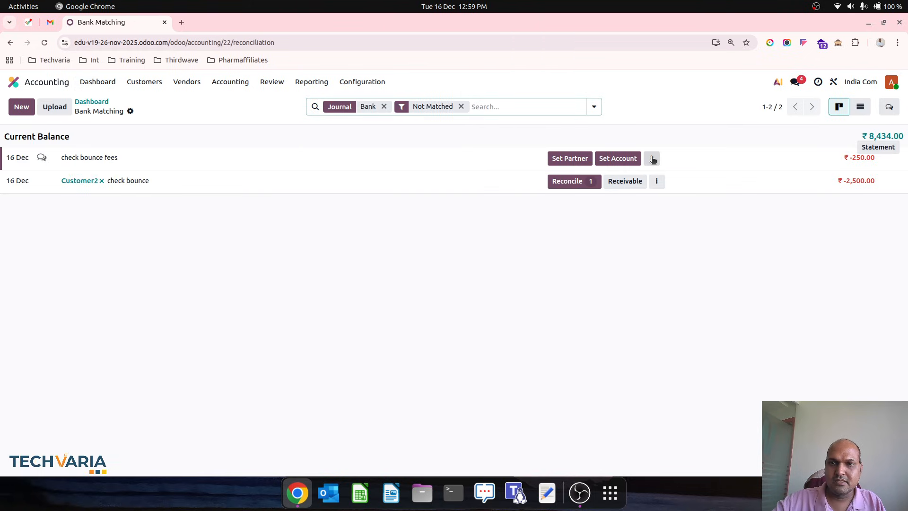
{"action": "left_click", "coordinate": [651, 158]}
{"action": "left_click", "coordinate": [683, 182]}
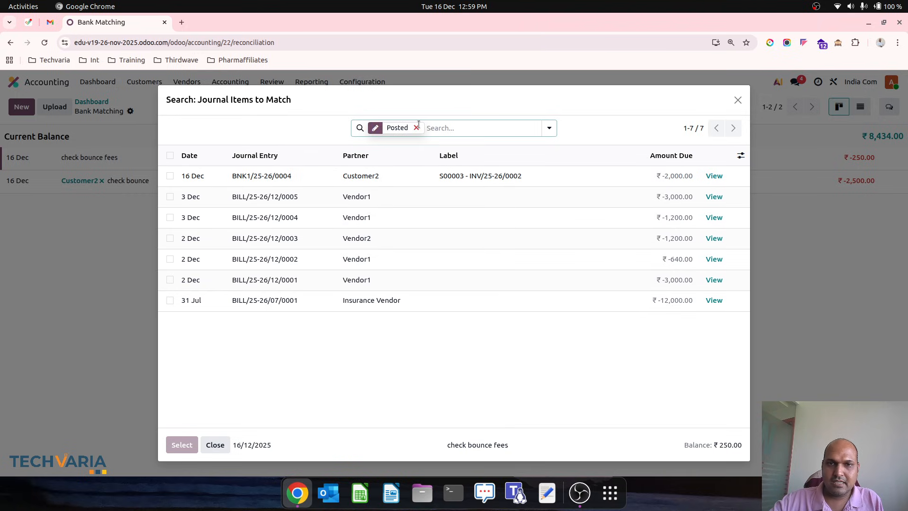
{"action": "left_click", "coordinate": [550, 128]}
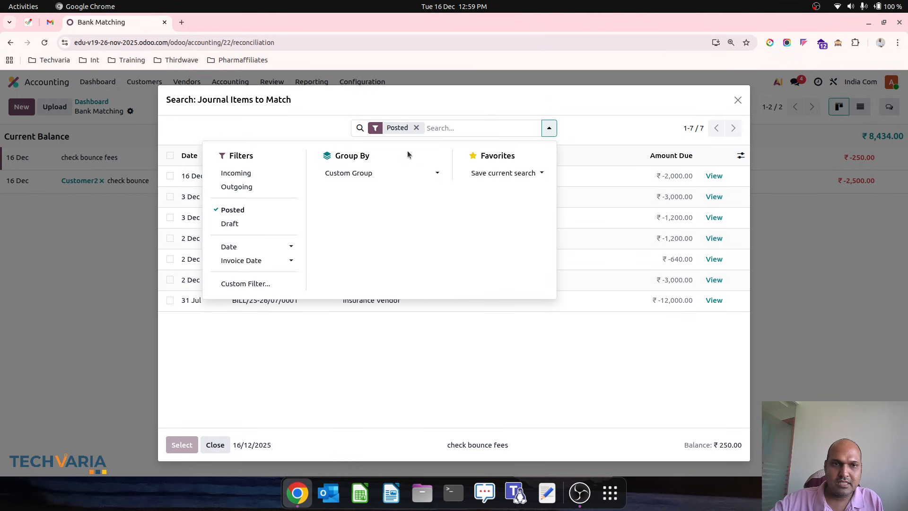
{"action": "left_click", "coordinate": [415, 127]}
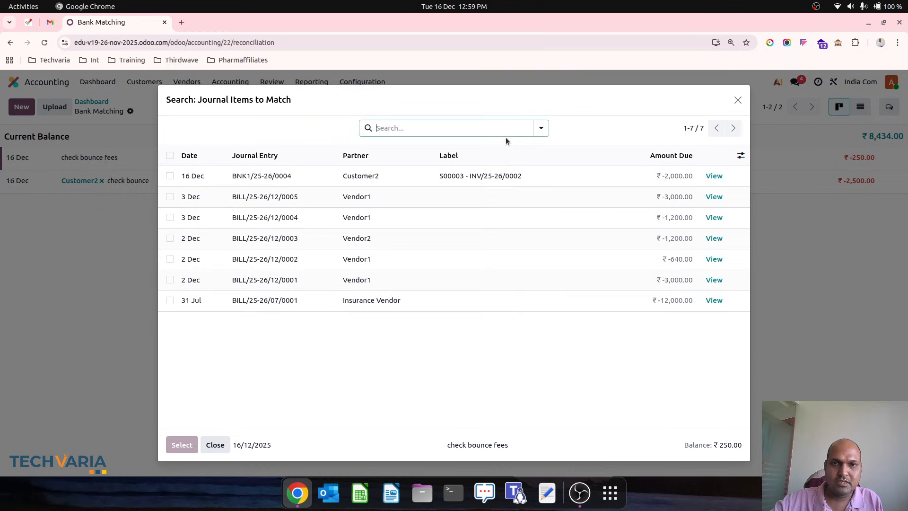
{"action": "left_click", "coordinate": [737, 100]}
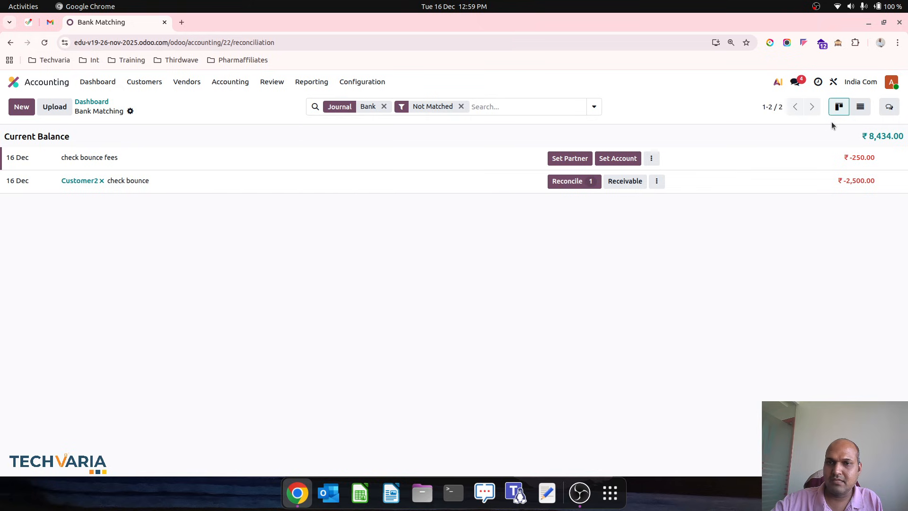
- Remove the Label condition "Contains Bank Fees" from the Bank Fees reconciliation model, save it and return to Bank Matching
{"action": "left_click", "coordinate": [652, 156]}
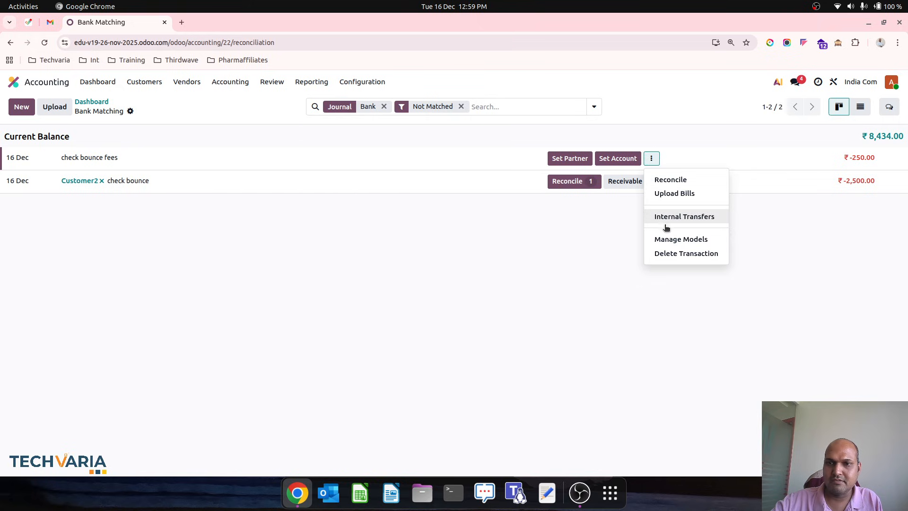
{"action": "left_click", "coordinate": [671, 238]}
{"action": "left_click", "coordinate": [456, 174]}
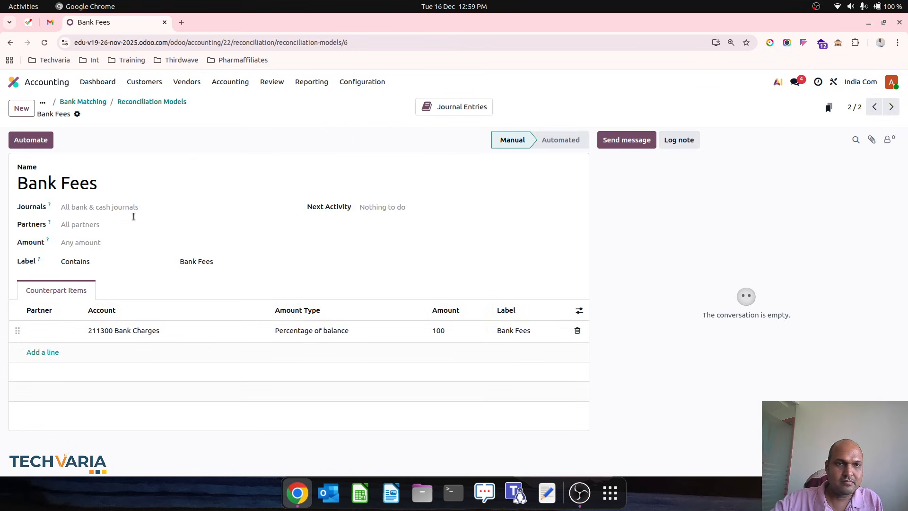
{"action": "left_click", "coordinate": [230, 266]}
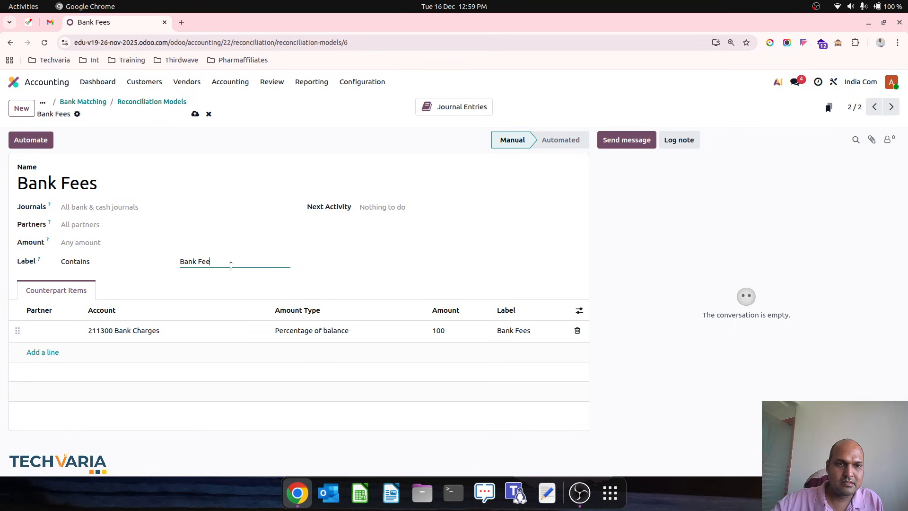
{"action": "key", "text": "BackSpace"}
{"action": "key", "text": "BackSpace"}
{"action": "key", "text": "BackSpace"}
{"action": "key", "text": "BackSpace"}
{"action": "key", "text": "BackSpace"}
{"action": "key", "text": "BackSpace"}
{"action": "key", "text": "BackSpace"}
{"action": "key", "text": "BackSpace"}
{"action": "left_click", "coordinate": [195, 114]}
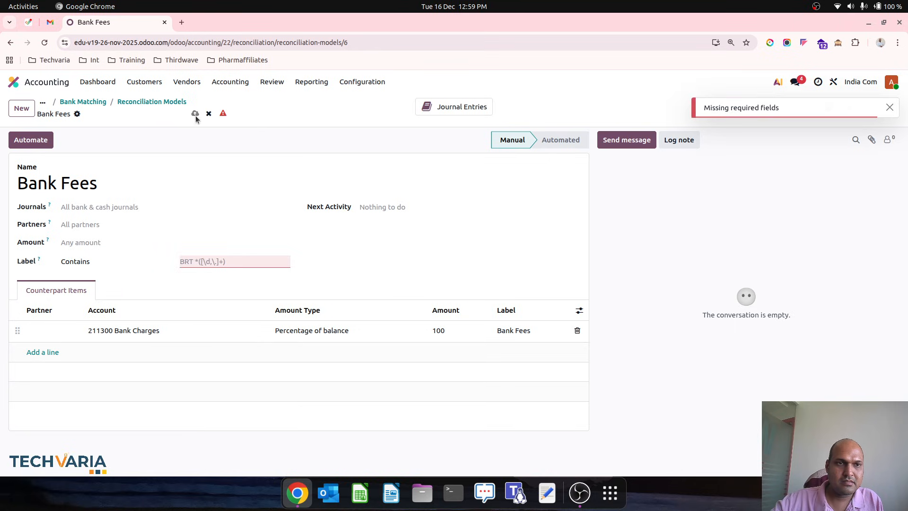
{"action": "left_click", "coordinate": [134, 256]}
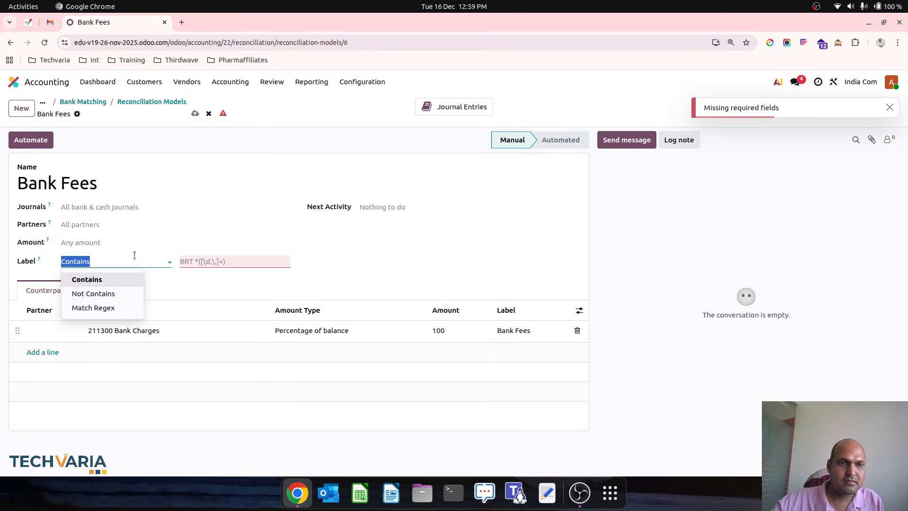
{"action": "left_click", "coordinate": [194, 136]}
{"action": "left_click", "coordinate": [195, 114]}
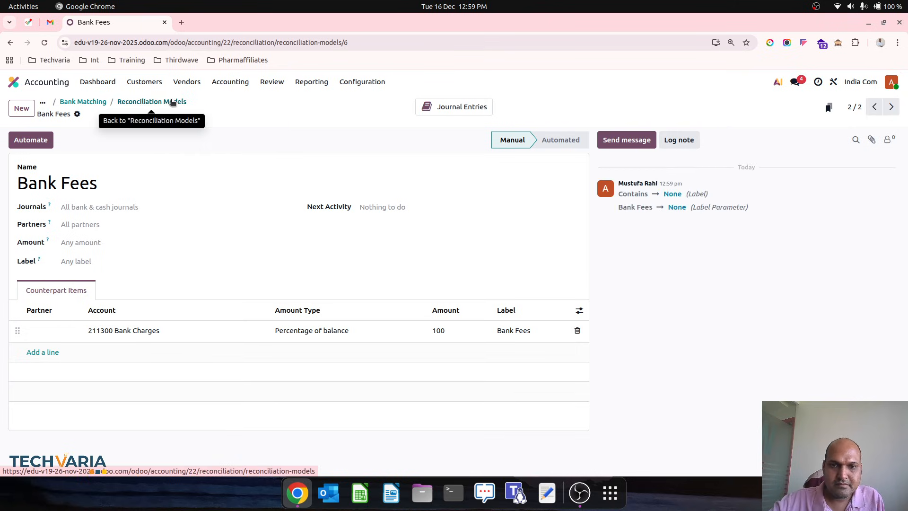
{"action": "left_click", "coordinate": [173, 101]}
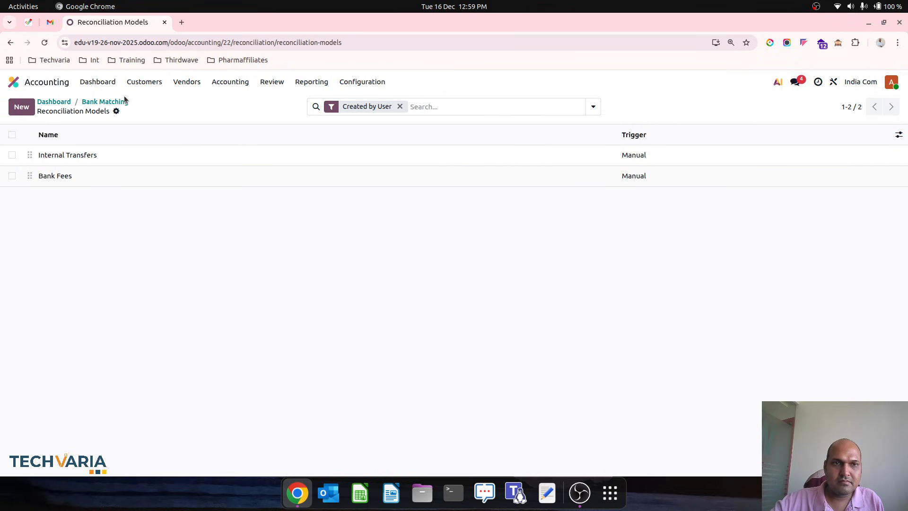
{"action": "left_click", "coordinate": [107, 101]}
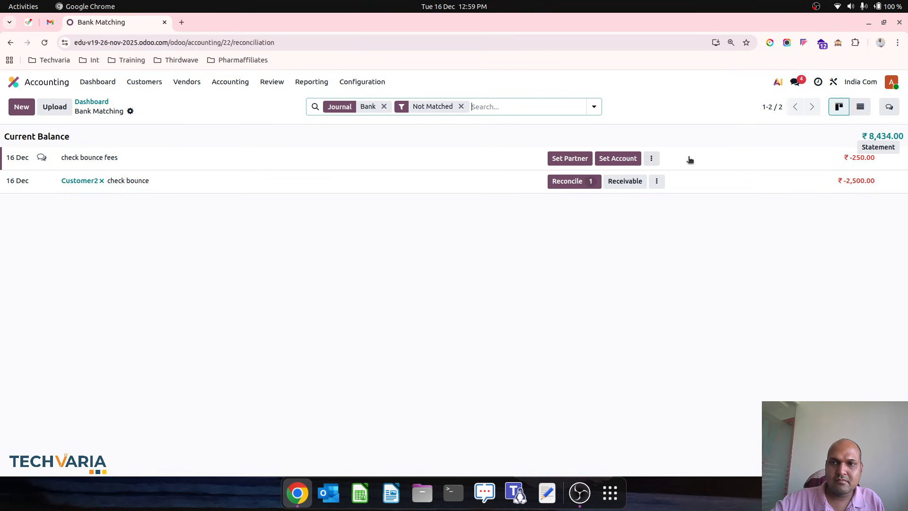
{"action": "left_click", "coordinate": [569, 159]}
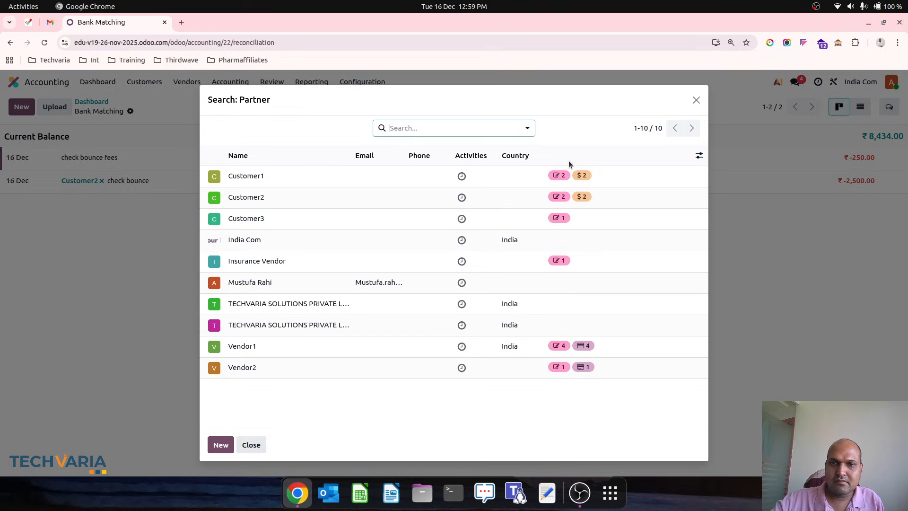
{"action": "left_click", "coordinate": [696, 100]}
{"action": "left_click", "coordinate": [616, 159]}
{"action": "left_click", "coordinate": [696, 100]}
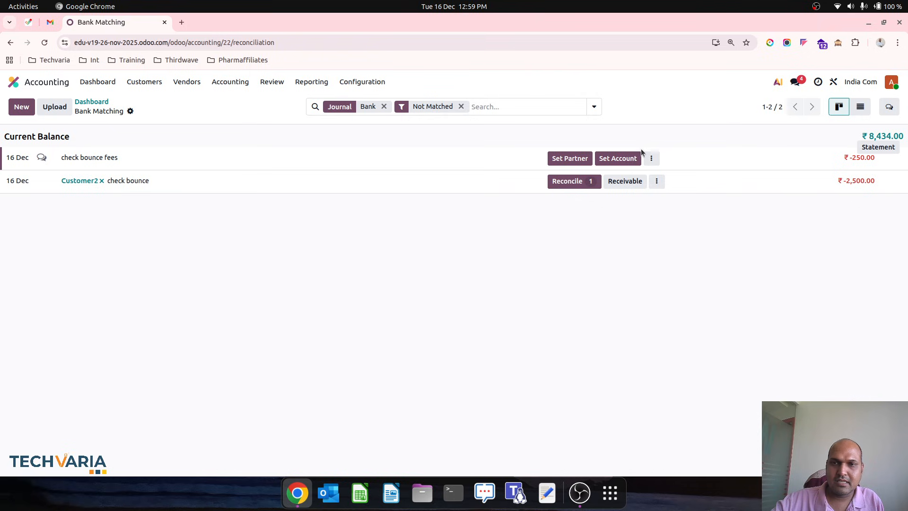
- Reconcile the check bounce fees transaction with the Bank Fees reconciliation model
{"action": "left_click", "coordinate": [651, 158]}
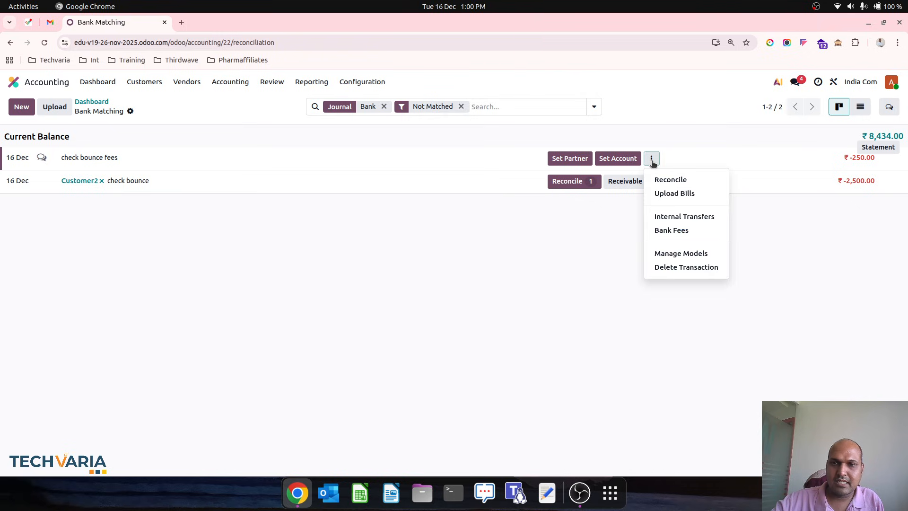
{"action": "left_click", "coordinate": [697, 231]}
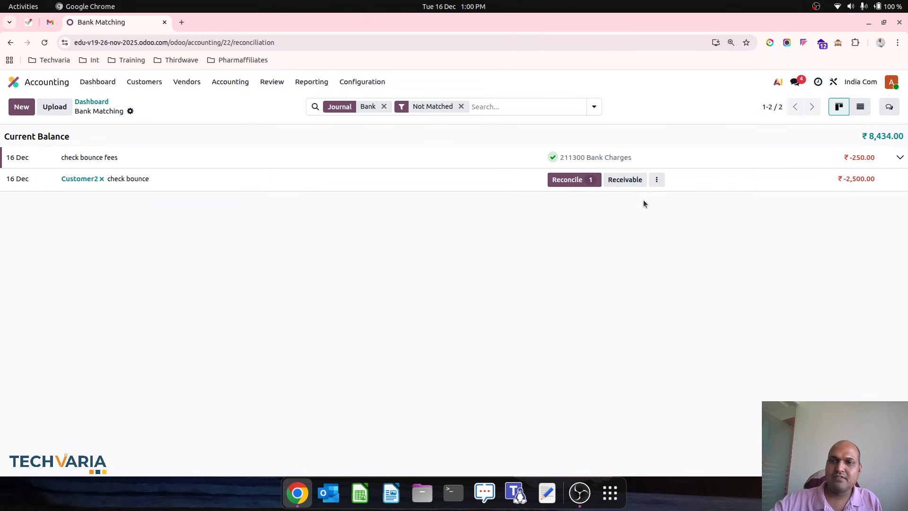
- Check the journal items matching Customer2's check bounce transaction, and review the record and available actions of customer payment PBNK1/25-26/0004
{"action": "left_click", "coordinate": [578, 184]}
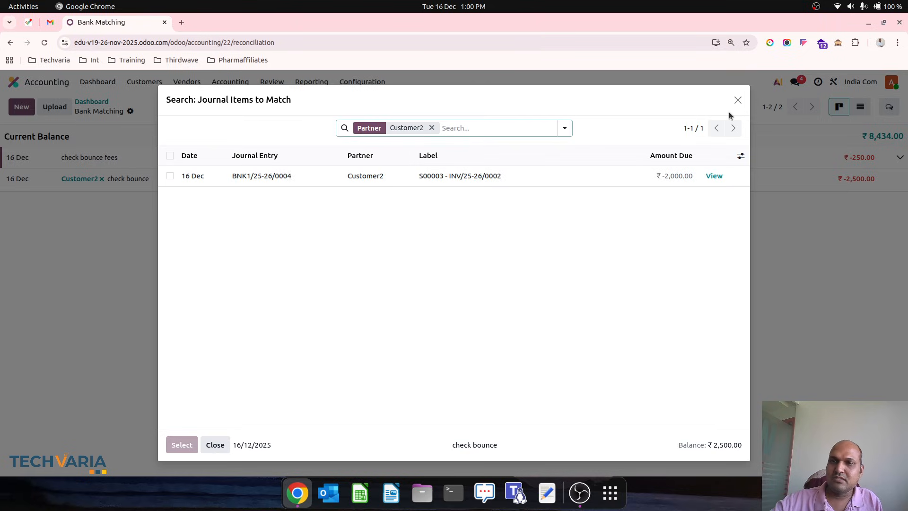
{"action": "left_click", "coordinate": [737, 100]}
{"action": "left_click", "coordinate": [144, 82]}
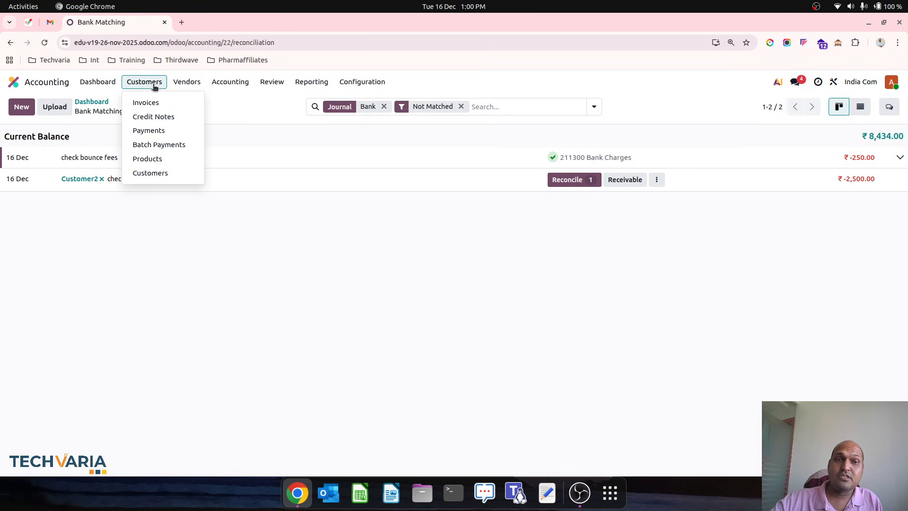
{"action": "left_click", "coordinate": [179, 130]}
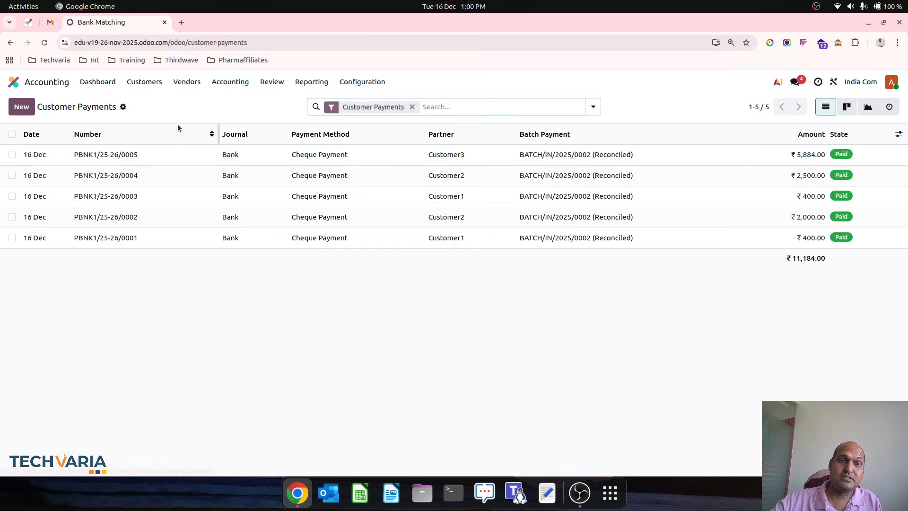
{"action": "left_click", "coordinate": [341, 185]}
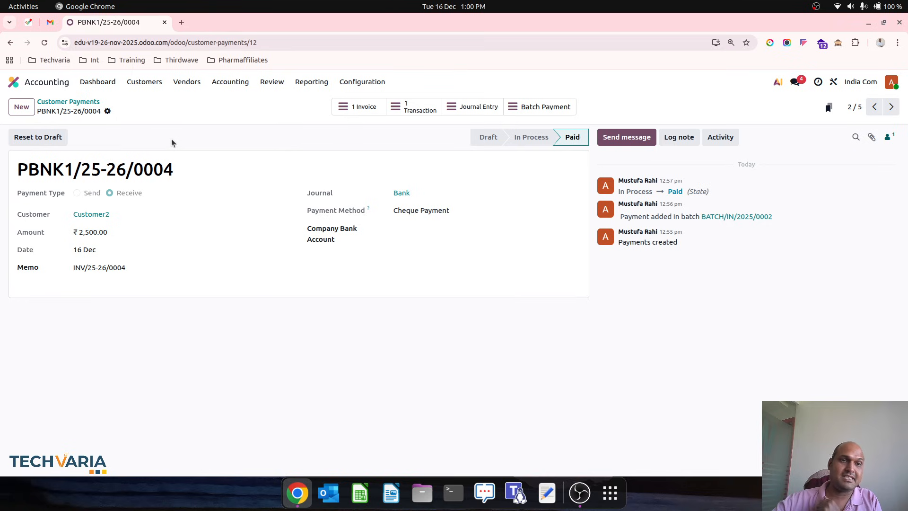
{"action": "left_click", "coordinate": [108, 112]}
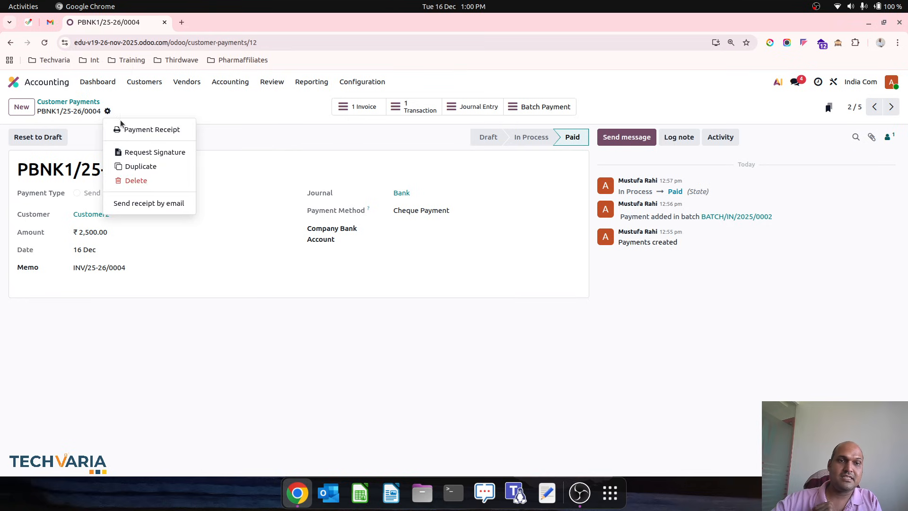
{"action": "left_click", "coordinate": [216, 116]}
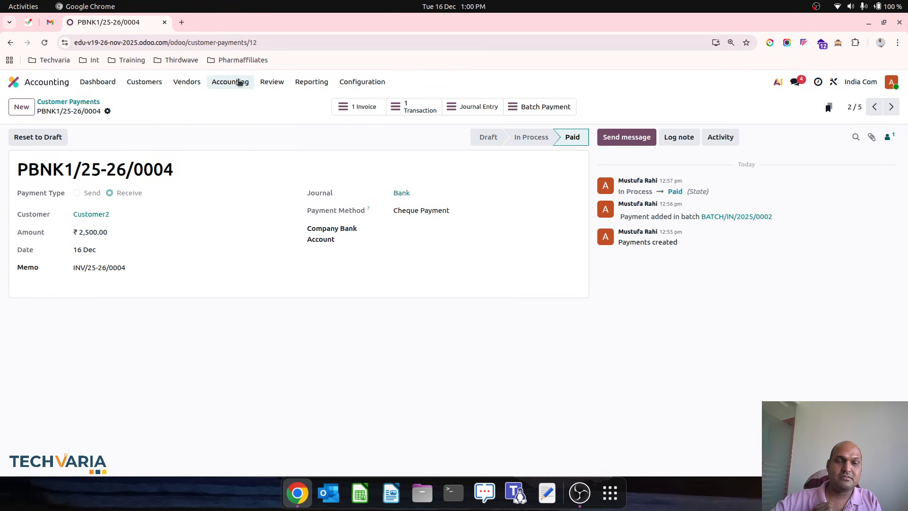
- Examine the journal items of Customer2's check bounce entry BNK1/25-26/0006 and return to the Journal Entries list
{"action": "left_click", "coordinate": [236, 81]}
{"action": "left_click", "coordinate": [251, 122]}
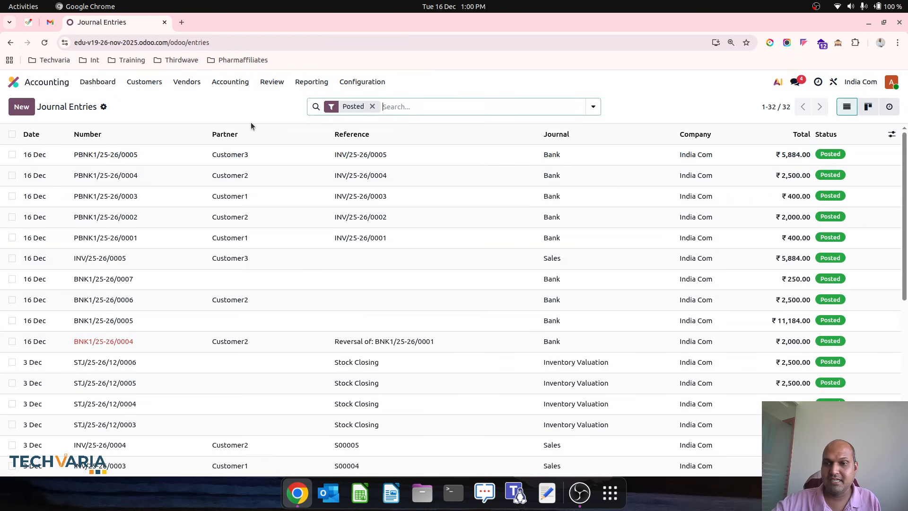
{"action": "left_click", "coordinate": [390, 305]}
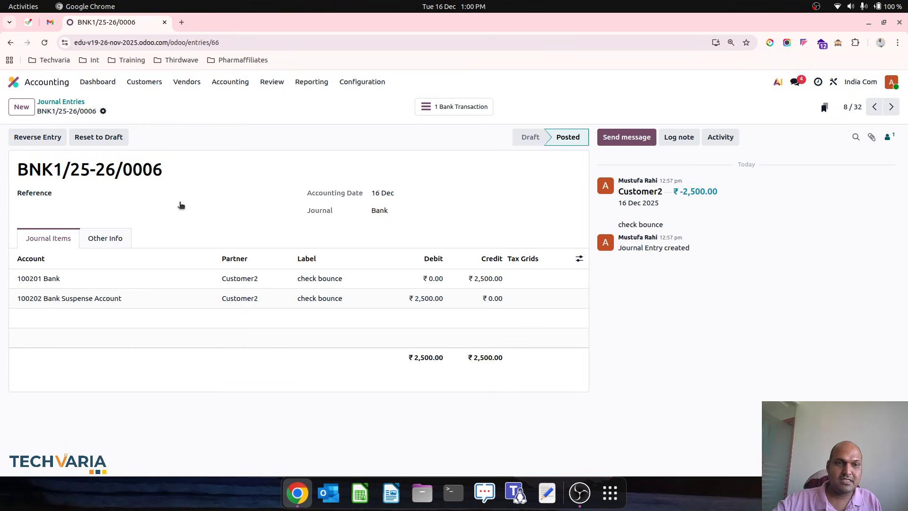
{"action": "left_click", "coordinate": [80, 102]}
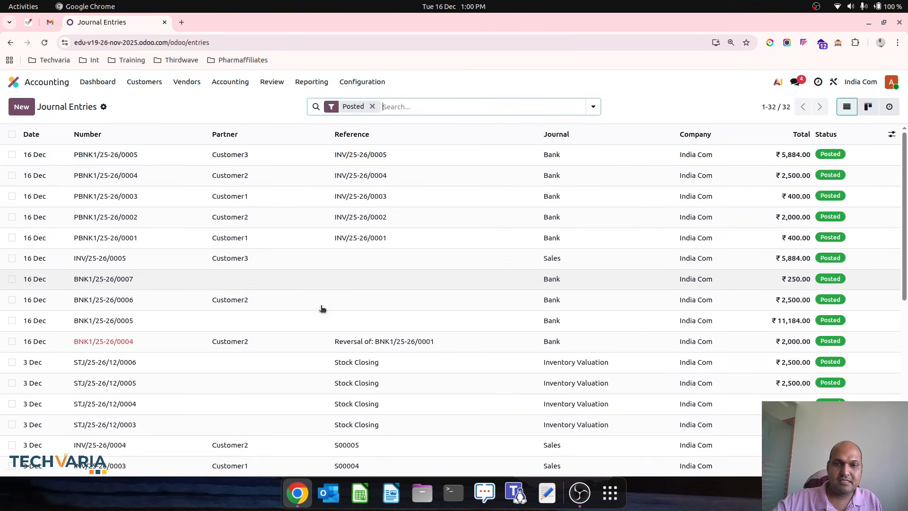
- Reverse Customer2's payment entry PBNK1/25-26/0004 in the Bank journal with reversal date 16 Dec, and return to the Journal Entries list
{"action": "scroll", "coordinate": [371, 312], "scroll_direction": "down", "scroll_amount": 10}
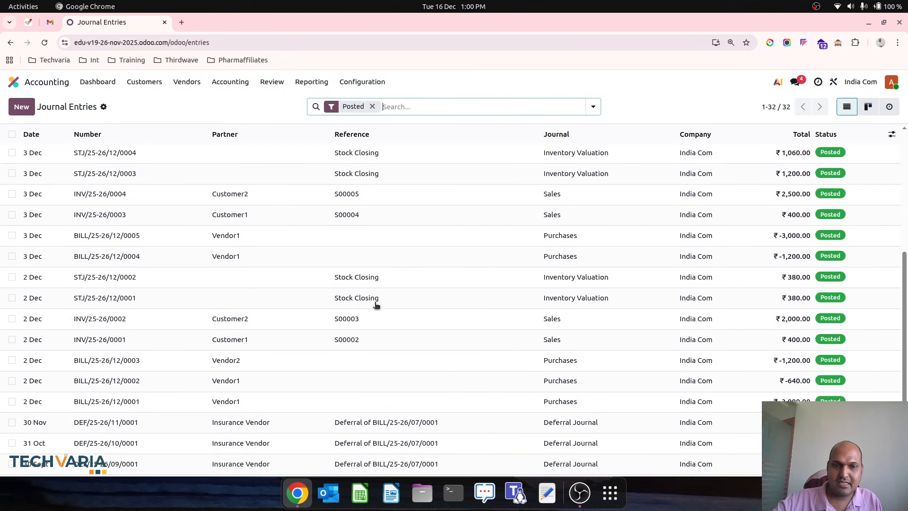
{"action": "scroll", "coordinate": [410, 277], "scroll_direction": "up", "scroll_amount": 10}
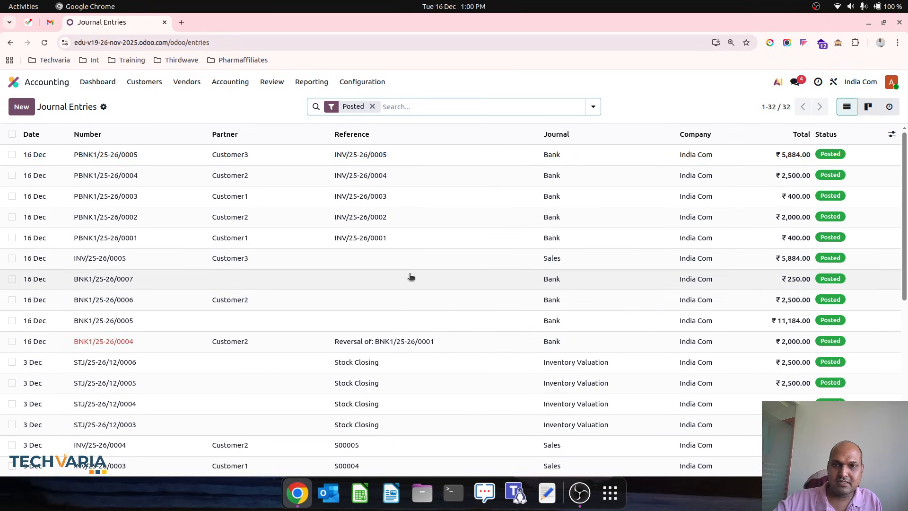
{"action": "left_click", "coordinate": [400, 179]}
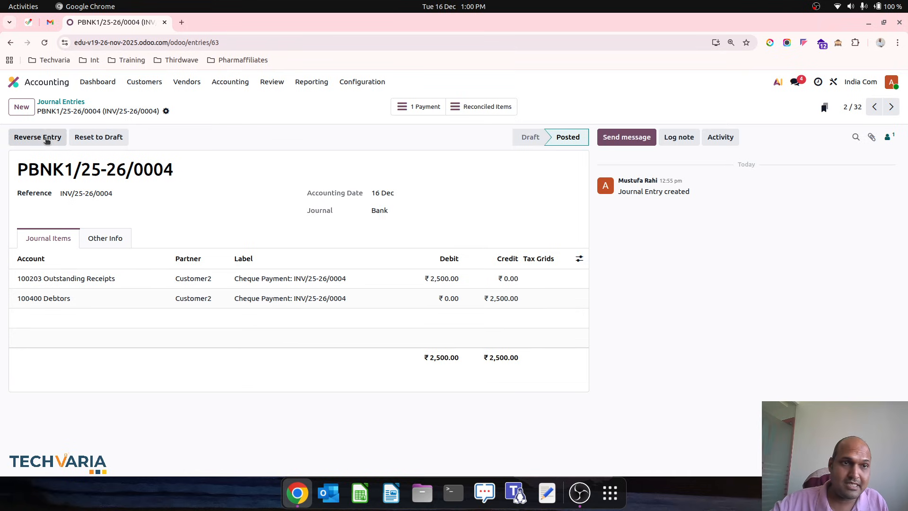
{"action": "left_click", "coordinate": [46, 139]}
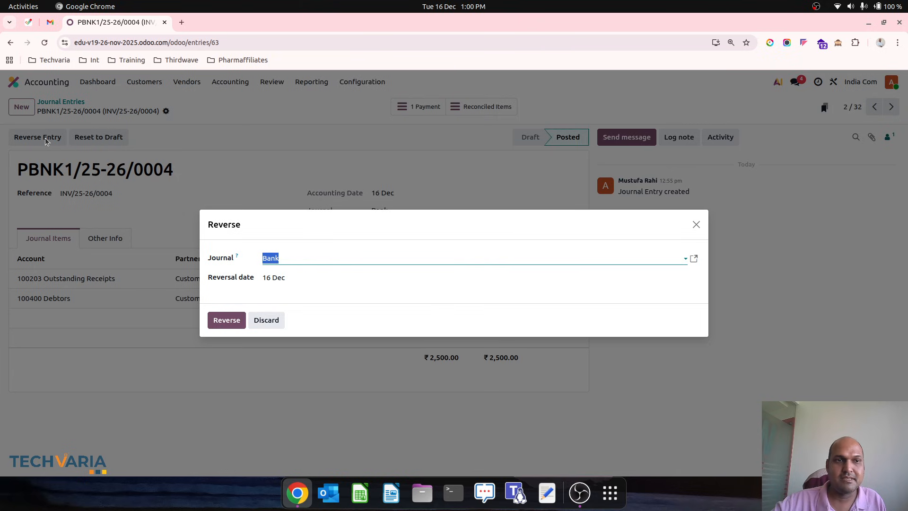
{"action": "left_click", "coordinate": [236, 321]}
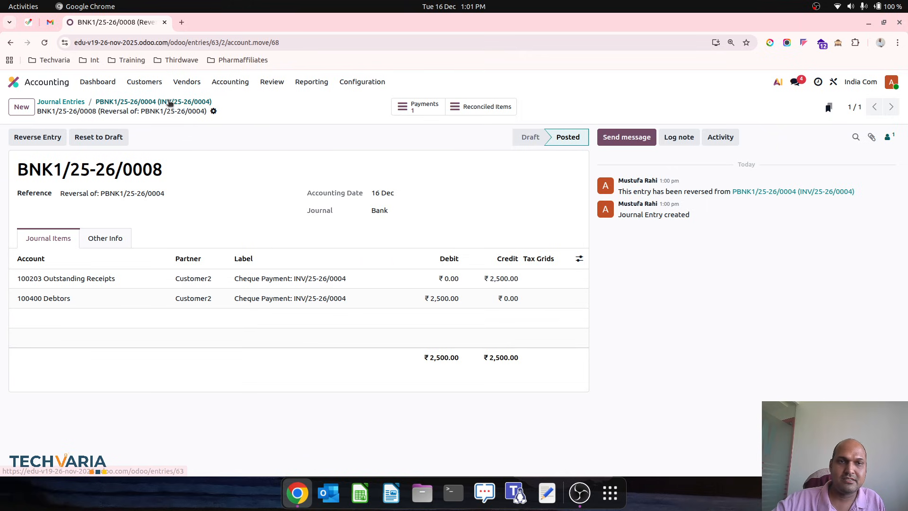
{"action": "left_click", "coordinate": [169, 103]}
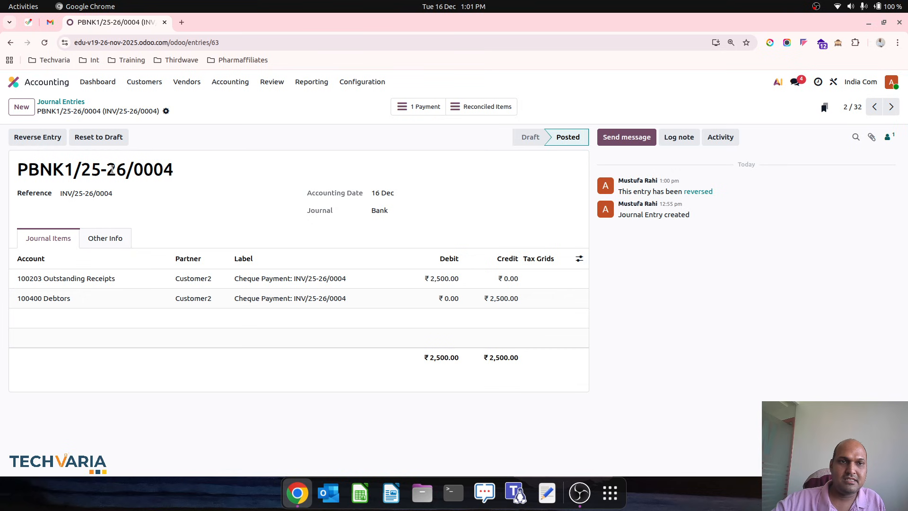
{"action": "left_click", "coordinate": [68, 102]}
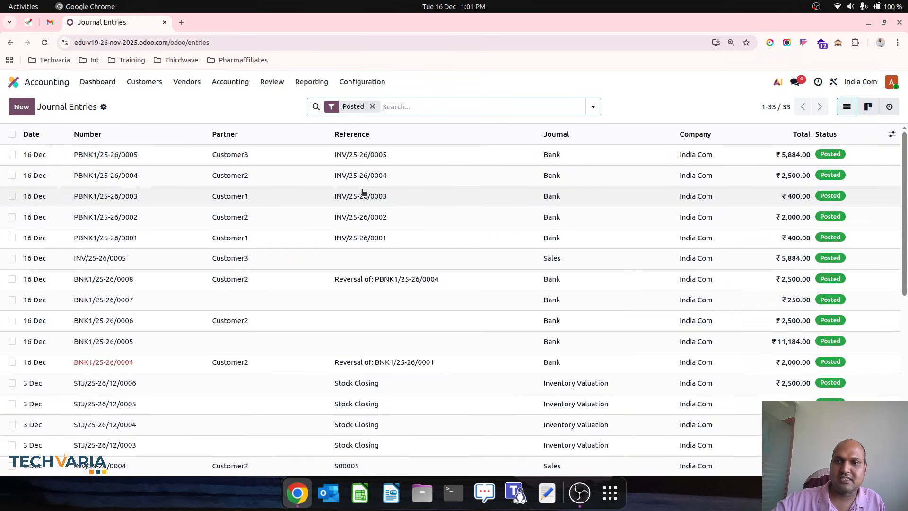
- Clear the Posted filter and compare the journal items of payment entry PBNK1/25-26/0004 with those of its reversal entry
{"action": "left_click", "coordinate": [372, 107]}
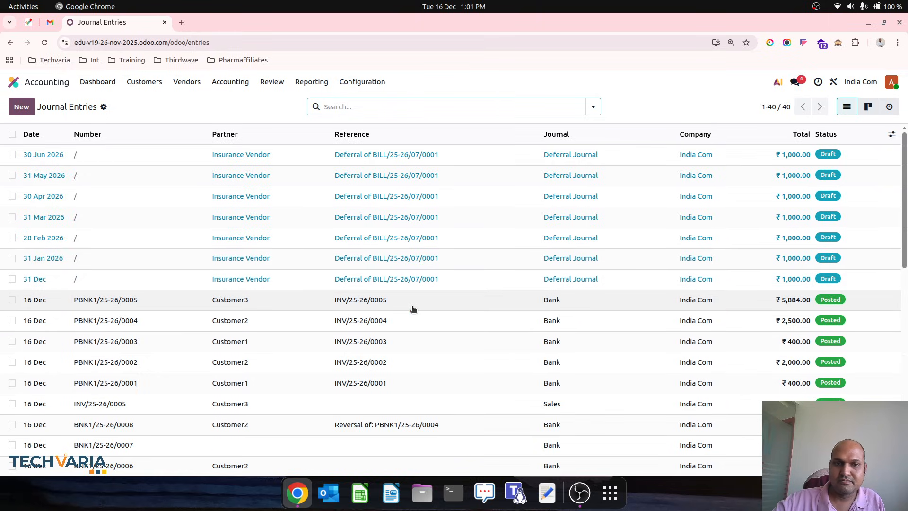
{"action": "scroll", "coordinate": [413, 308], "scroll_direction": "down", "scroll_amount": 1}
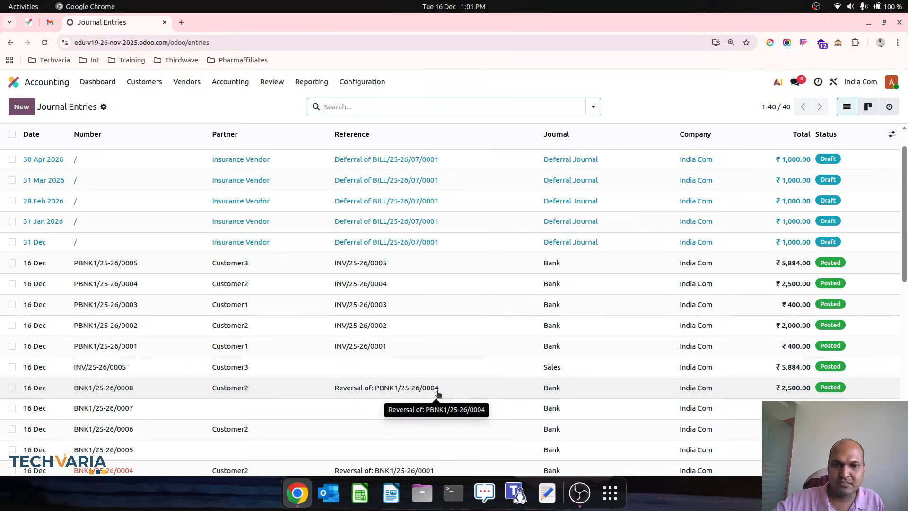
{"action": "left_click", "coordinate": [380, 285]}
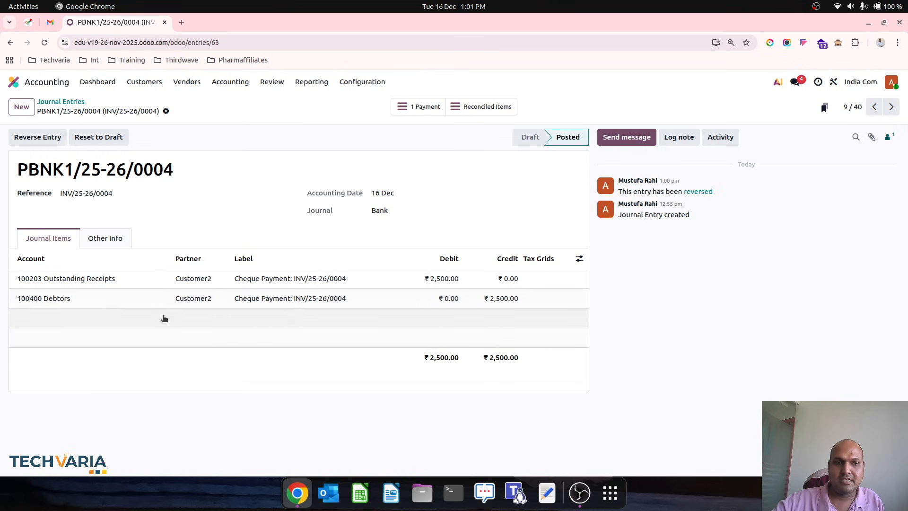
{"action": "left_click", "coordinate": [72, 99]}
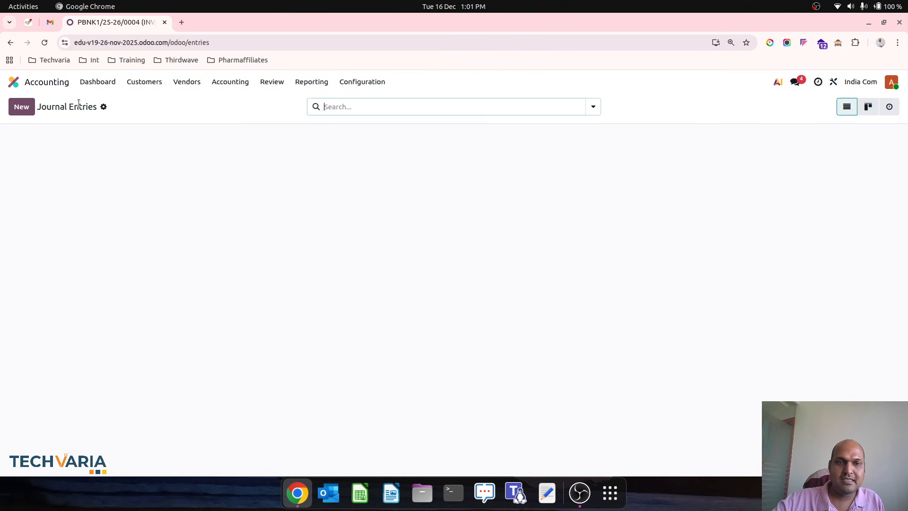
{"action": "left_click", "coordinate": [408, 396]}
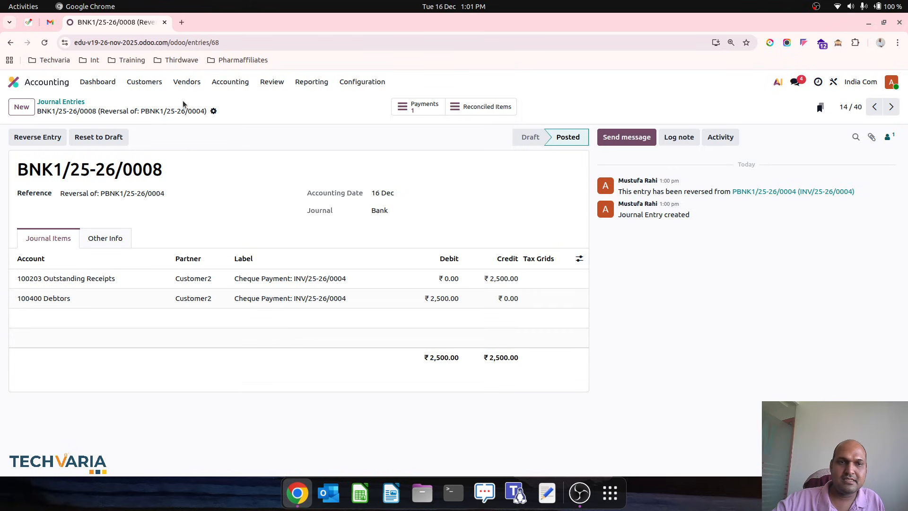
{"action": "left_click", "coordinate": [72, 101]}
- Open the Bank journal's unmatched transactions and check the journal items available to match Customer2's check bounce
{"action": "left_click", "coordinate": [118, 83]}
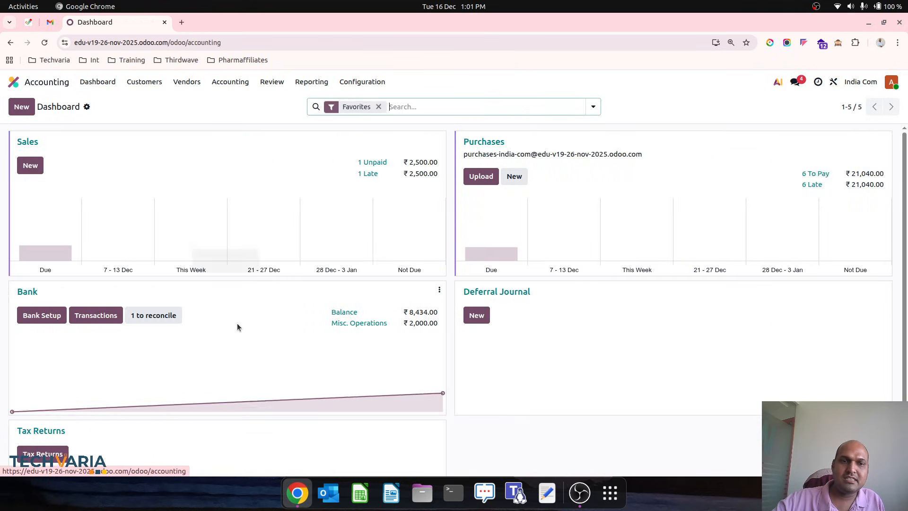
{"action": "left_click", "coordinate": [152, 314]}
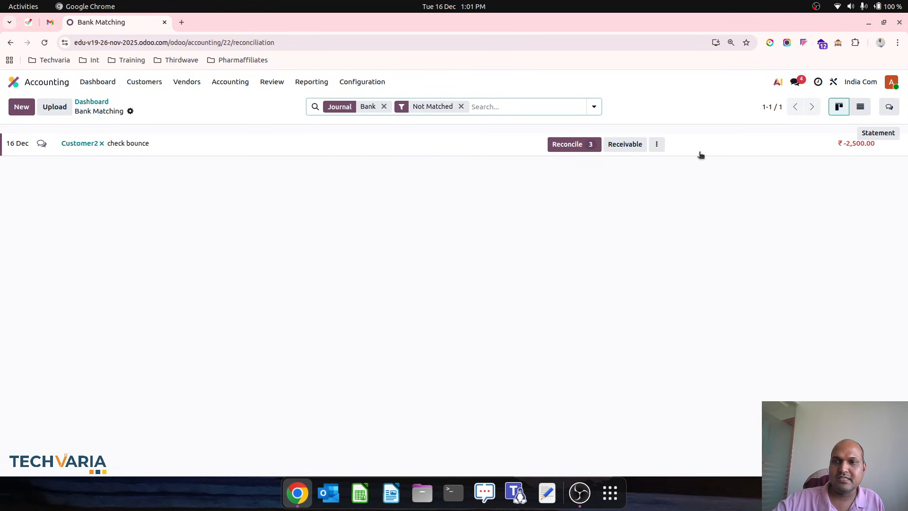
{"action": "left_click", "coordinate": [585, 145]}
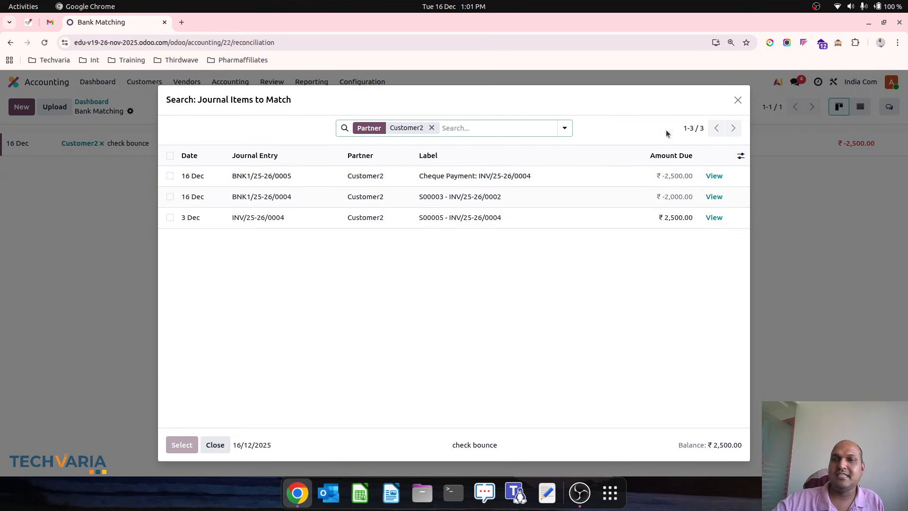
{"action": "left_click", "coordinate": [737, 100]}
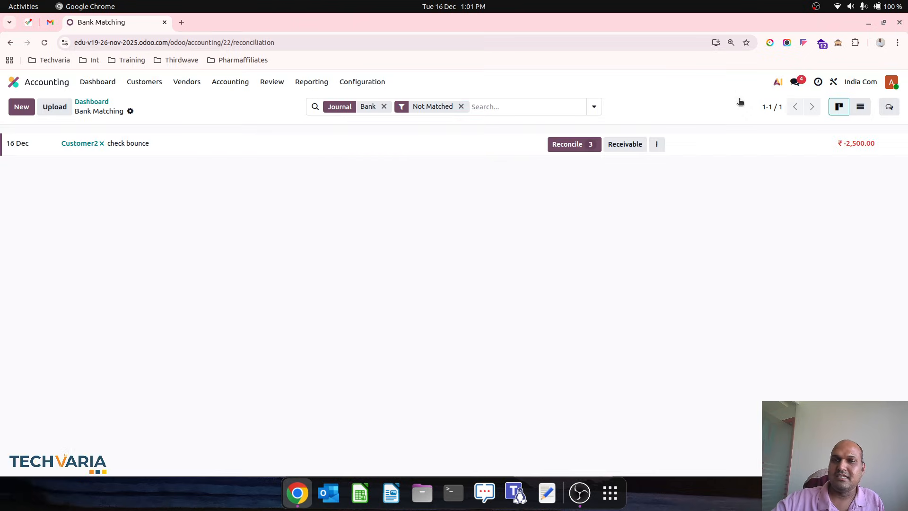
- Try matching Customer2's check bounce transaction with invoice INV/25-26/0004, inspect the matched line and delete it
{"action": "left_click", "coordinate": [582, 146]}
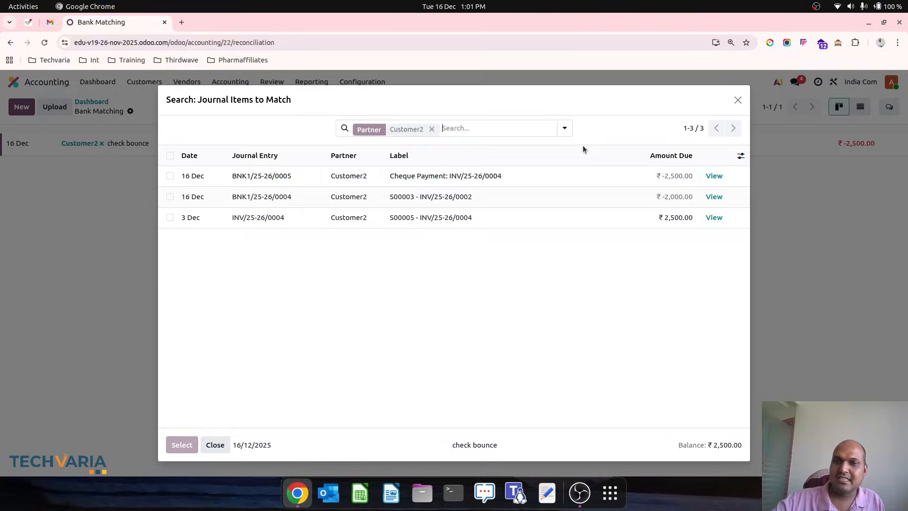
{"action": "left_click", "coordinate": [446, 225]}
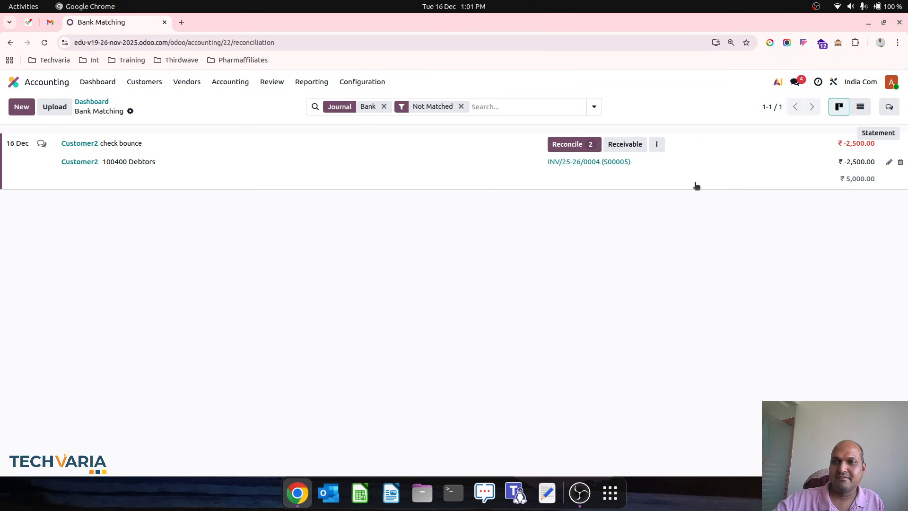
{"action": "left_click", "coordinate": [889, 162]}
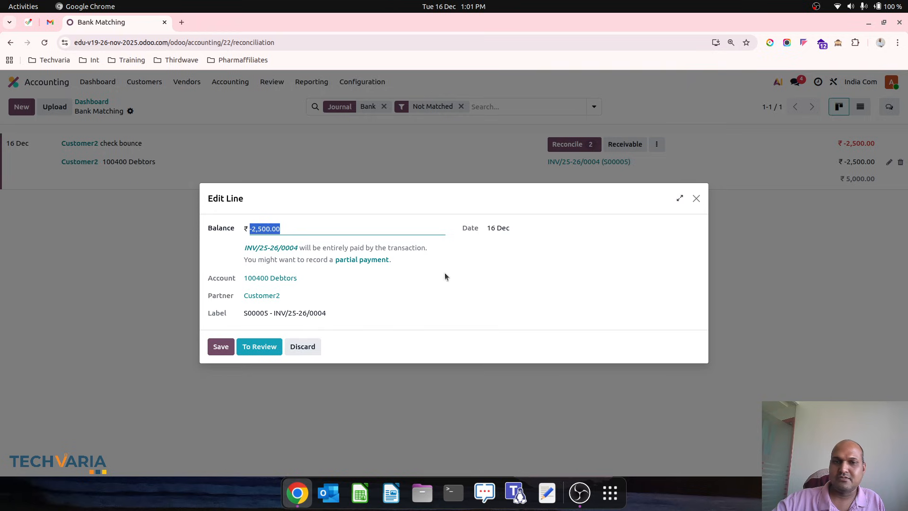
{"action": "left_click", "coordinate": [300, 347]}
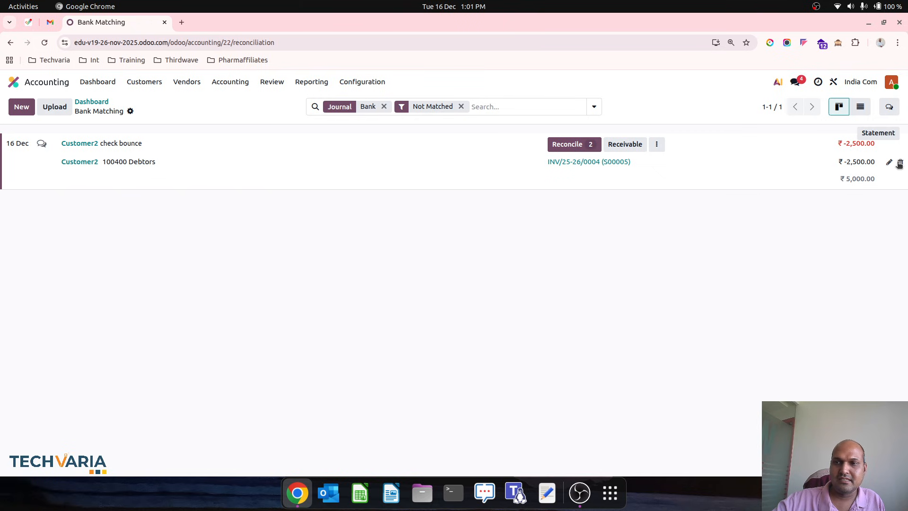
{"action": "left_click", "coordinate": [899, 162]}
- Reconcile Customer2's check bounce transaction with the BNK1/25-26/0005 journal item labelled Cheque Payment: INV/25-26/0004
{"action": "left_click", "coordinate": [587, 143]}
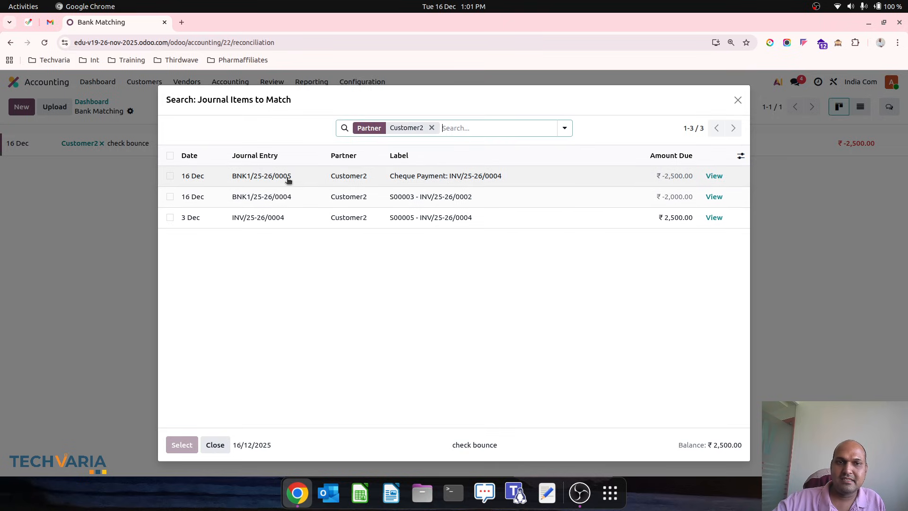
{"action": "left_click", "coordinate": [170, 176]}
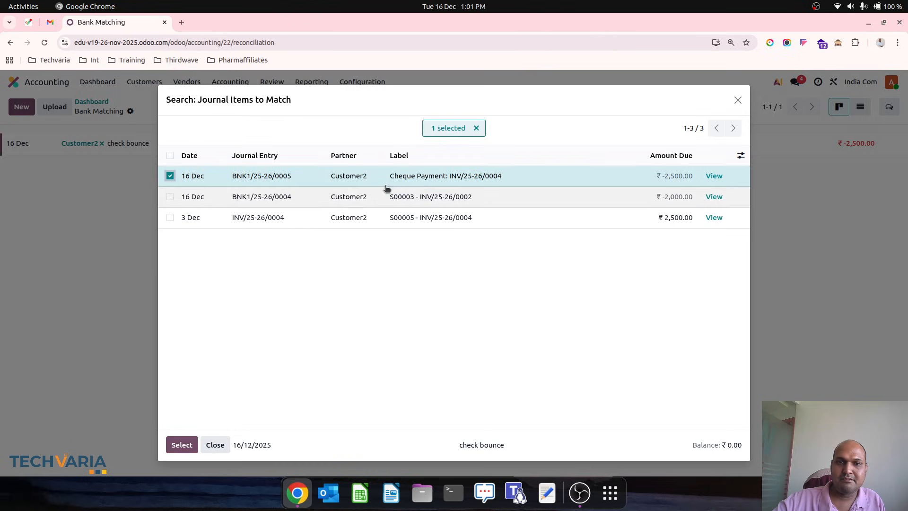
{"action": "left_click", "coordinate": [194, 439]}
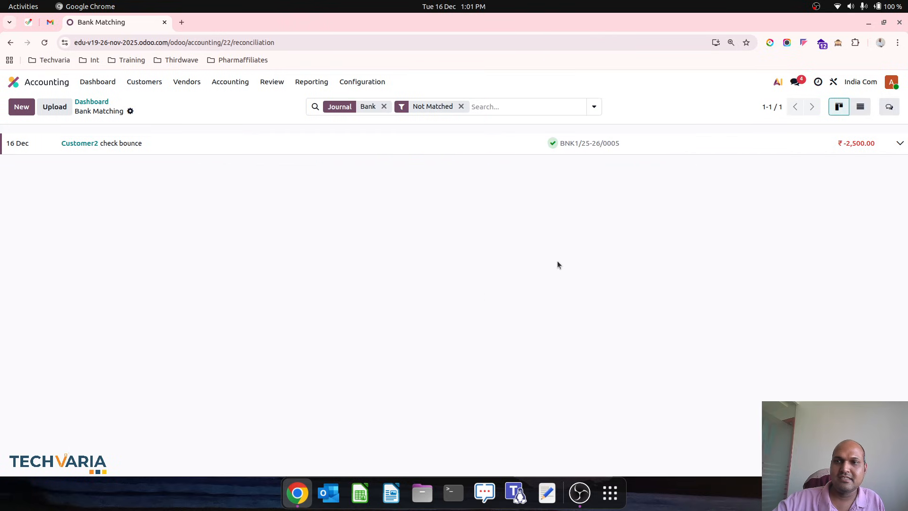
- Open Customer2's invoice INV/25-26/0004 and review its payment status, amount due and outstanding credits
{"action": "left_click", "coordinate": [102, 86]}
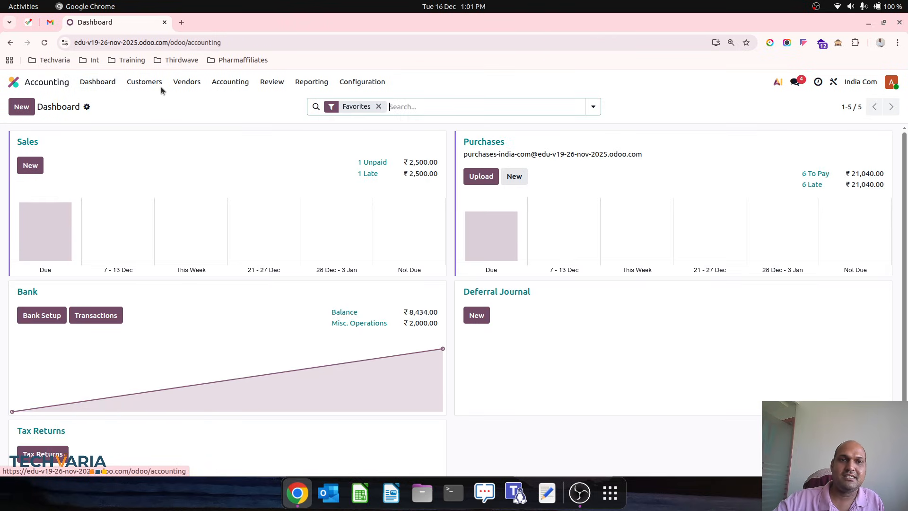
{"action": "left_click", "coordinate": [176, 85]}
{"action": "mouse_move", "coordinate": [151, 84]}
{"action": "left_click", "coordinate": [157, 103]}
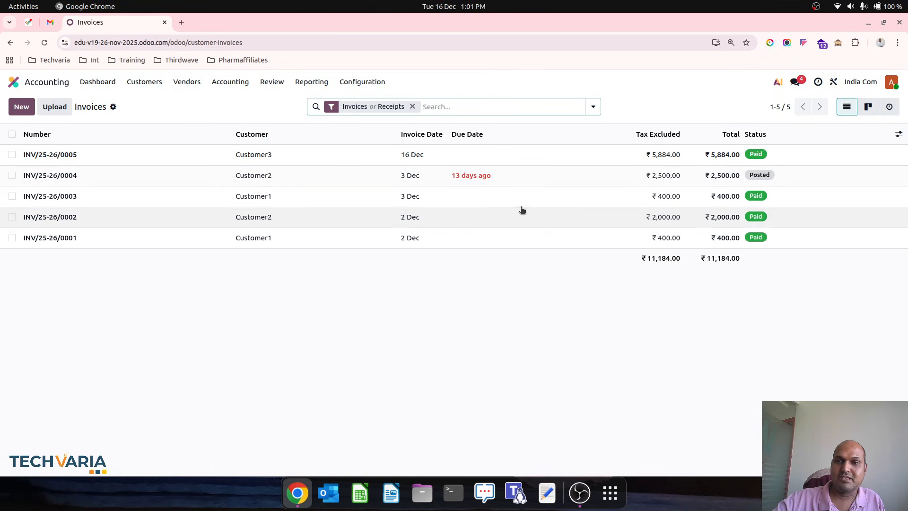
{"action": "left_click", "coordinate": [519, 174]}
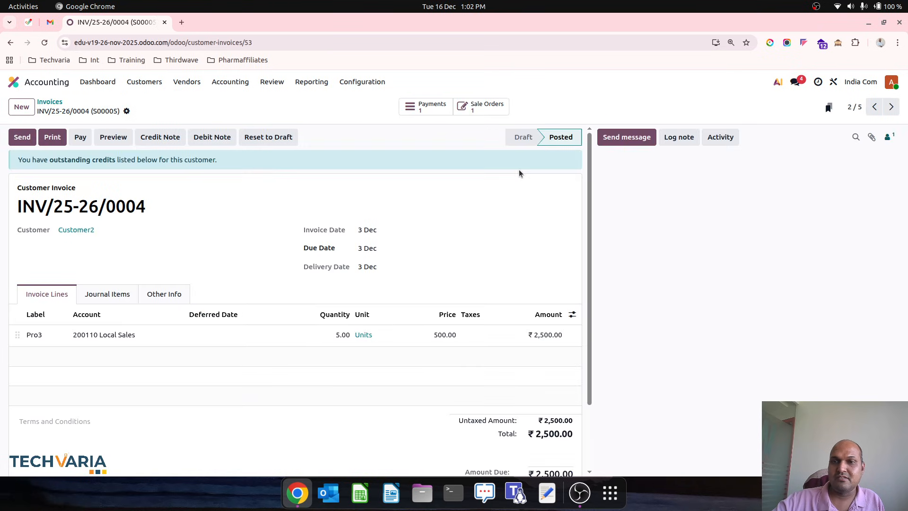
{"action": "scroll", "coordinate": [470, 359], "scroll_direction": "down", "scroll_amount": 2}
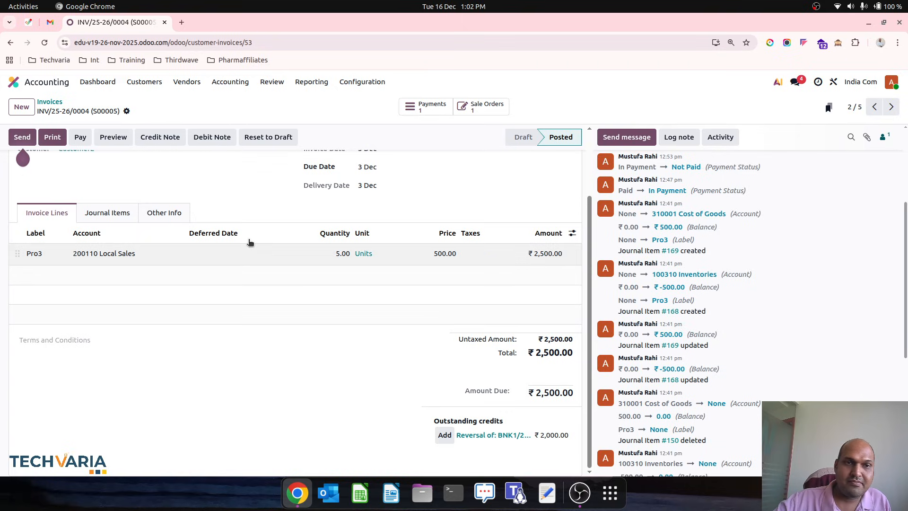
{"action": "scroll", "coordinate": [212, 246], "scroll_direction": "up", "scroll_amount": 2}
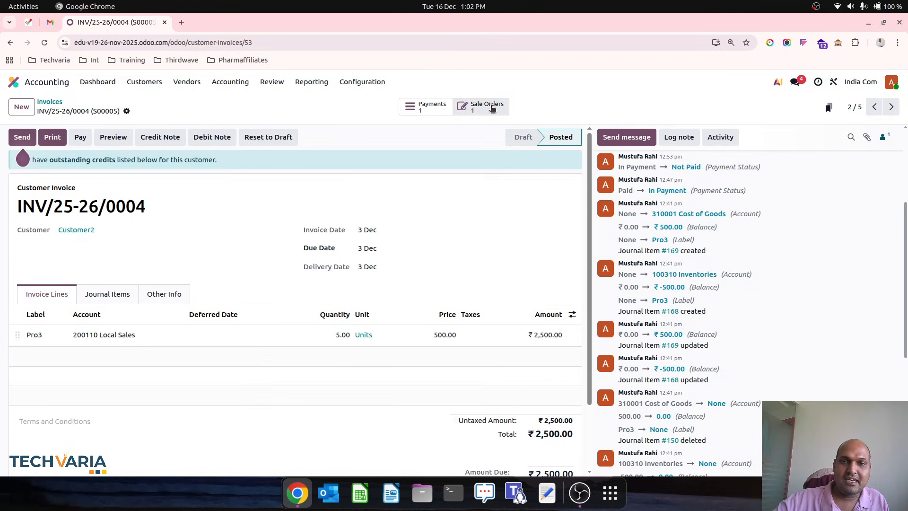
- Check the state of the payment linked to invoice INV/25-26/0004 and return to the Invoices list
{"action": "left_click", "coordinate": [431, 113]}
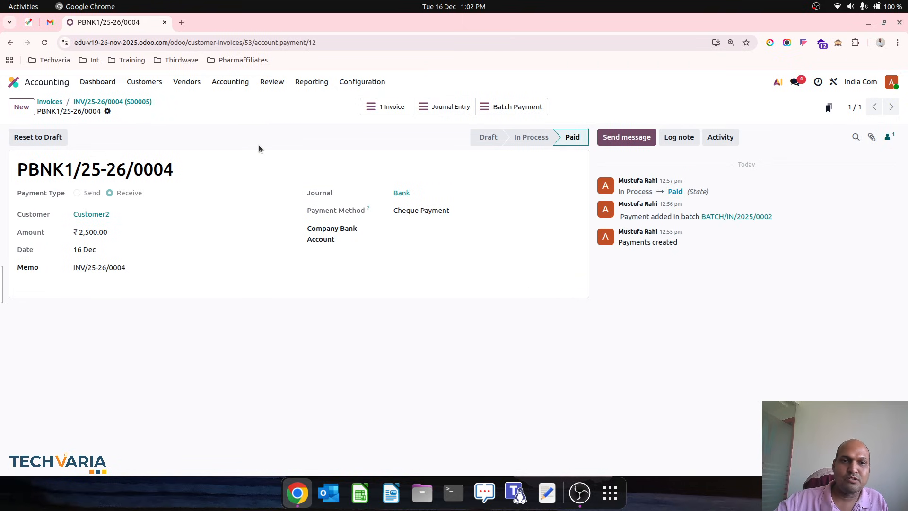
{"action": "left_click", "coordinate": [84, 102]}
{"action": "left_click", "coordinate": [48, 101]}
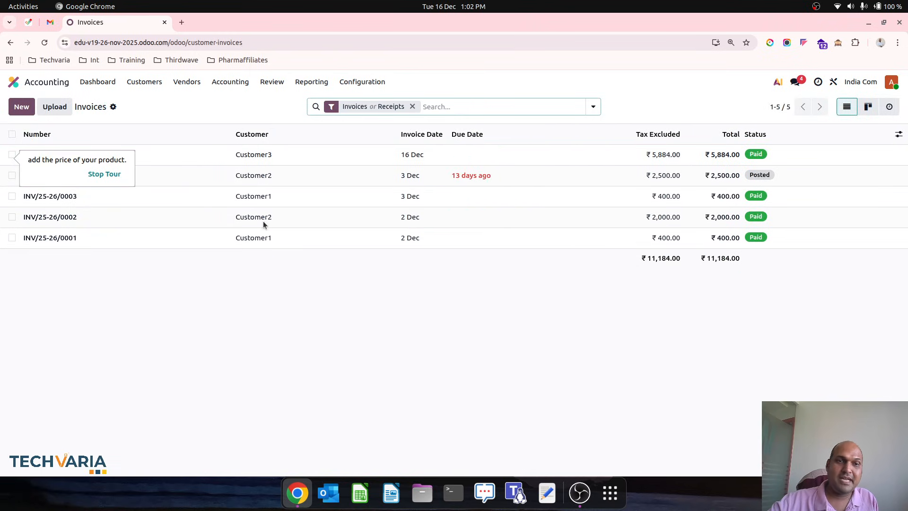
- Remove the Unreconciled filter from the customer batch payments and review the contents and state of batch BATCH/IN/2025/0002
{"action": "left_click", "coordinate": [142, 83]}
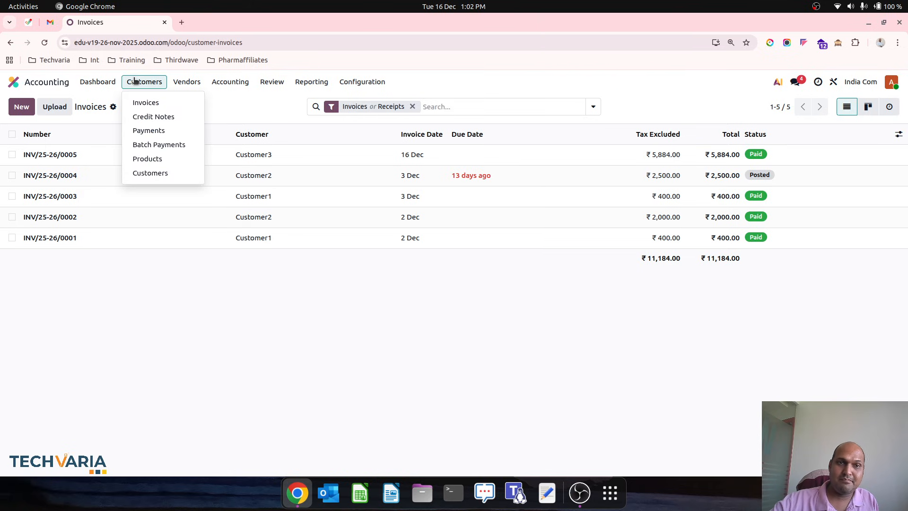
{"action": "left_click", "coordinate": [159, 144]}
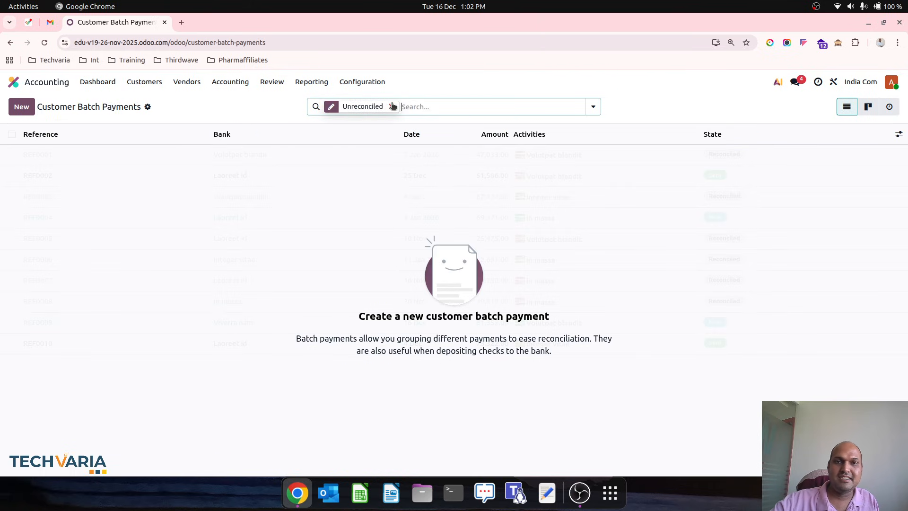
{"action": "left_click", "coordinate": [390, 106]}
{"action": "left_click", "coordinate": [415, 152]}
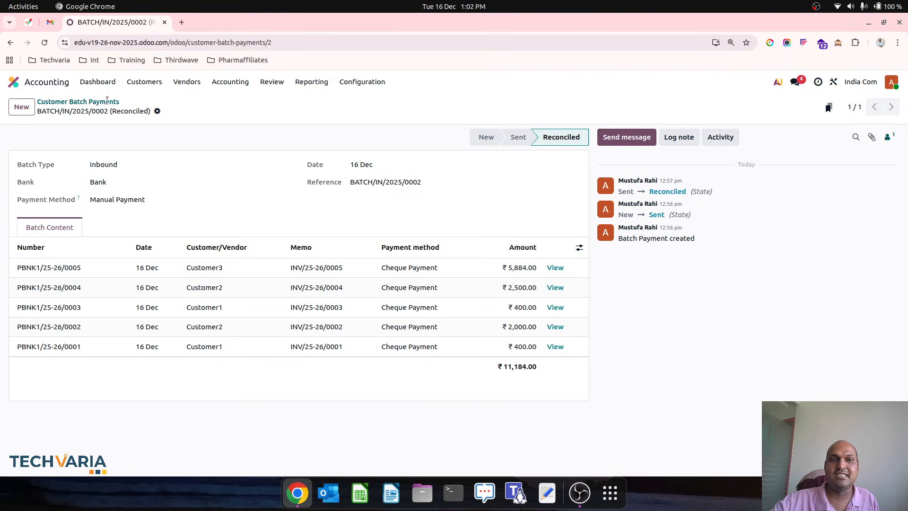
{"action": "left_click", "coordinate": [108, 102]}
- Reopen Customer2's invoice INV/25-26/0004 from the customer invoices
{"action": "left_click", "coordinate": [140, 82]}
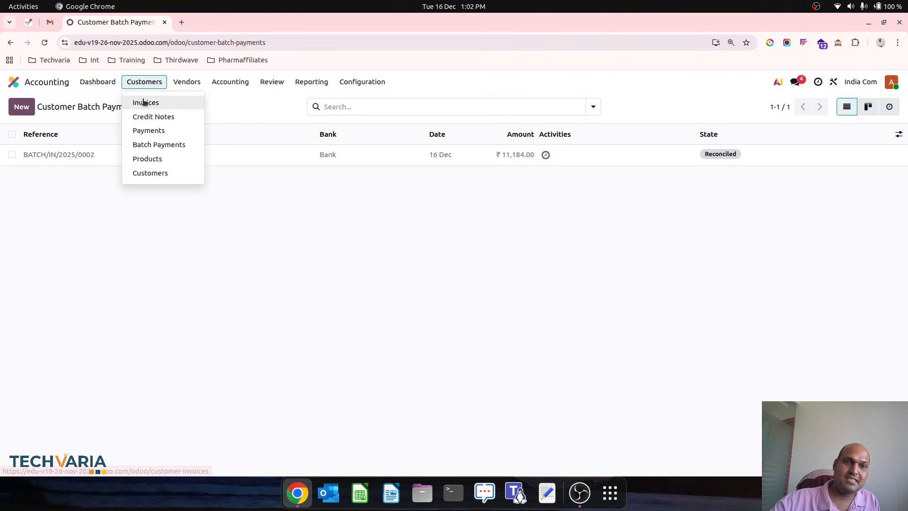
{"action": "left_click", "coordinate": [146, 103]}
{"action": "left_click", "coordinate": [257, 176]}
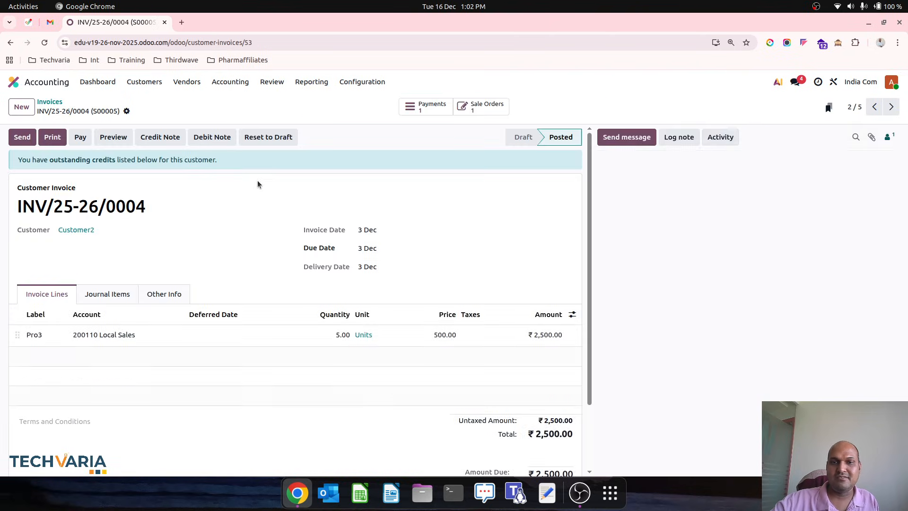
- Check the outstanding credits on invoice INV/25-26/0004 and open the list of posted journal entries
{"action": "scroll", "coordinate": [391, 393], "scroll_direction": "down", "scroll_amount": 2}
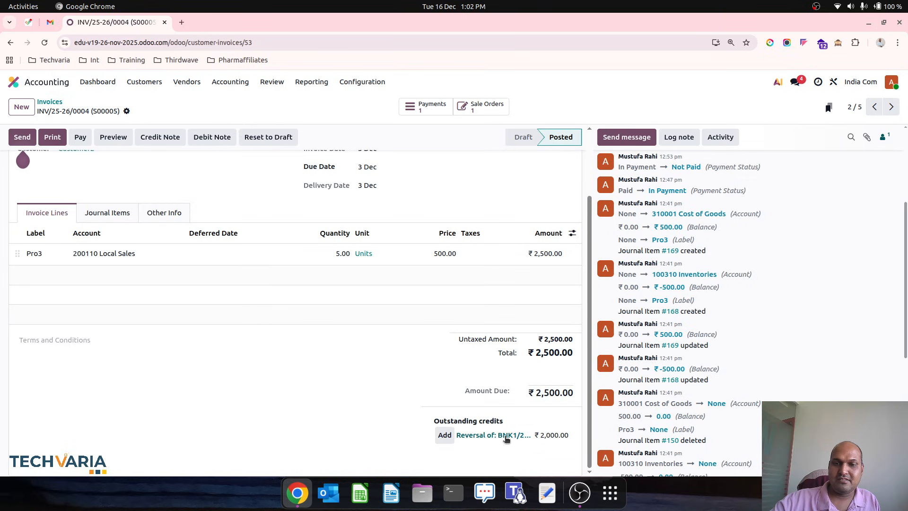
{"action": "left_click", "coordinate": [226, 83]}
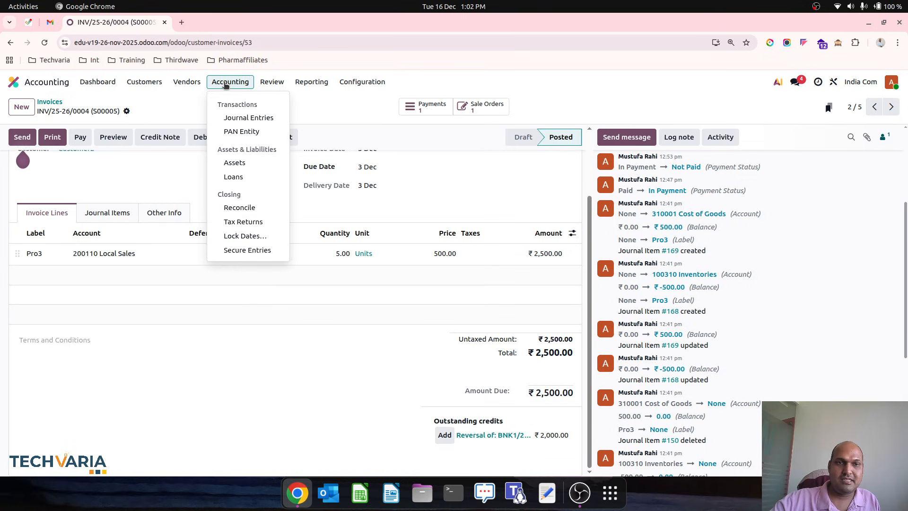
{"action": "mouse_move", "coordinate": [144, 82]}
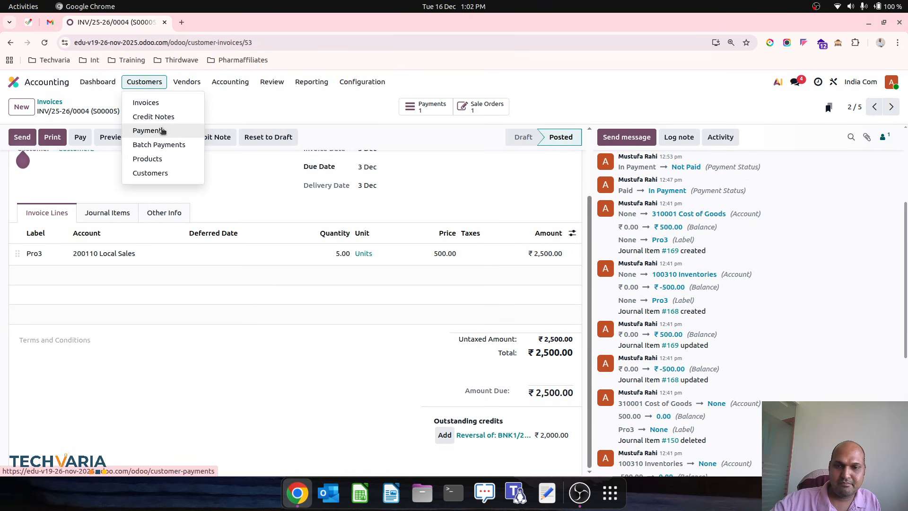
{"action": "mouse_move", "coordinate": [271, 82]}
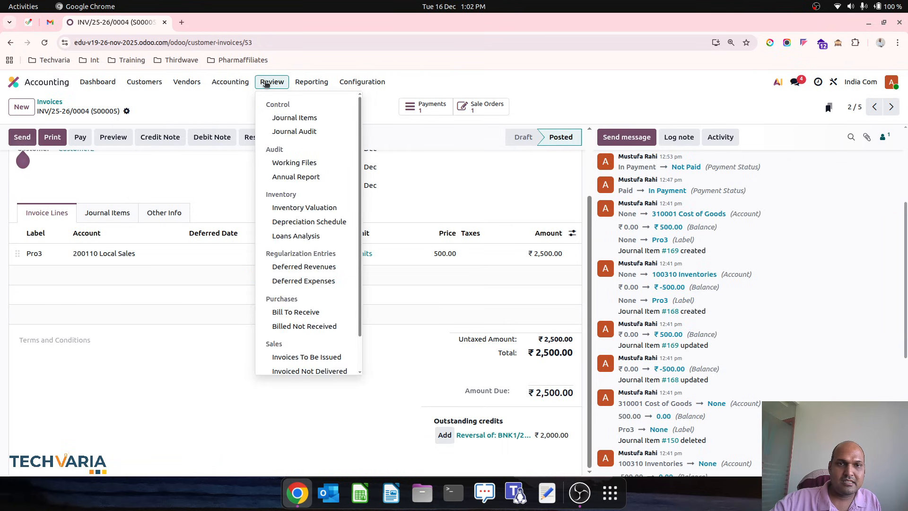
{"action": "left_click", "coordinate": [279, 120]}
{"action": "left_click", "coordinate": [237, 81]}
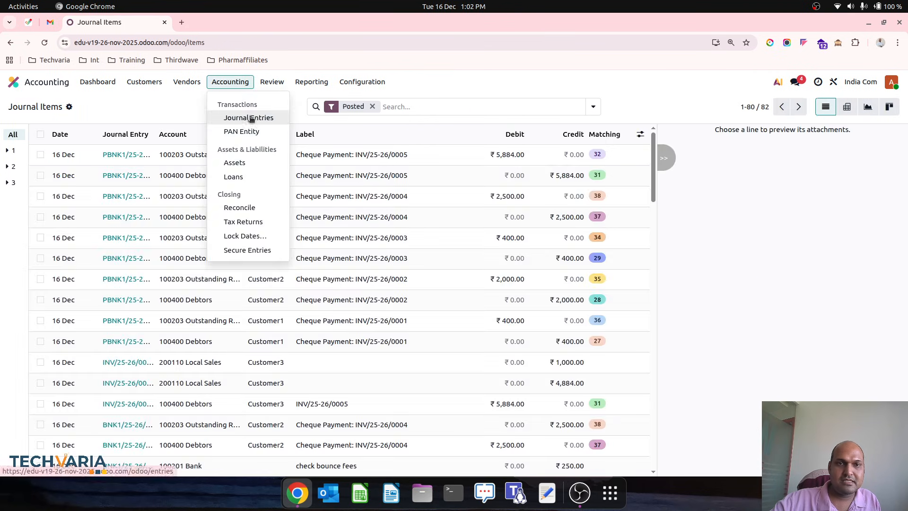
{"action": "left_click", "coordinate": [250, 118]}
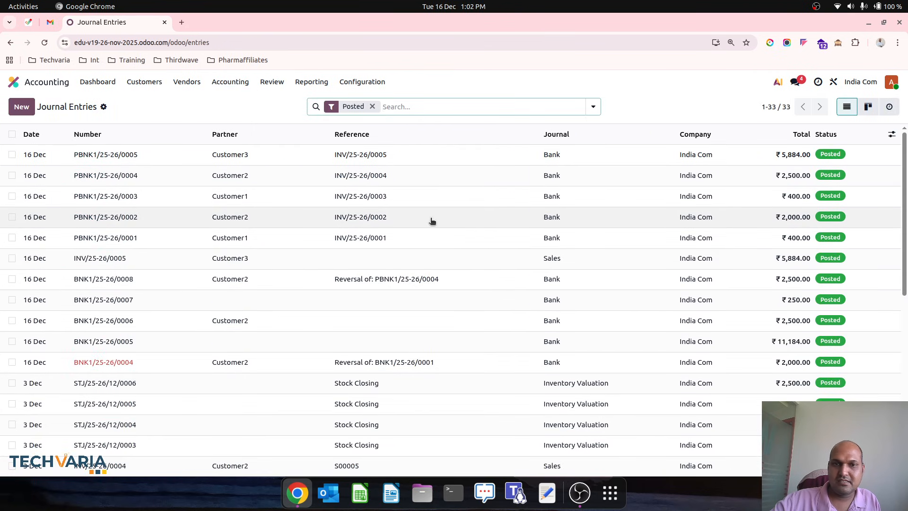
- Reset Customer2's journal entry BNK1/25-26/0004, the reversal of BNK1/25-26/0001, to draft and delete it permanently
{"action": "left_click", "coordinate": [428, 363]}
{"action": "left_click", "coordinate": [118, 136]}
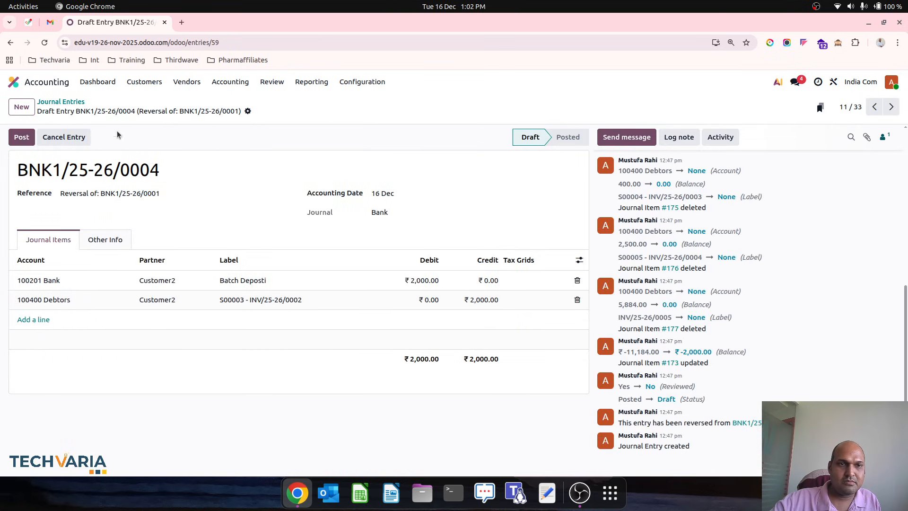
{"action": "left_click", "coordinate": [248, 111]}
{"action": "left_click", "coordinate": [265, 180]}
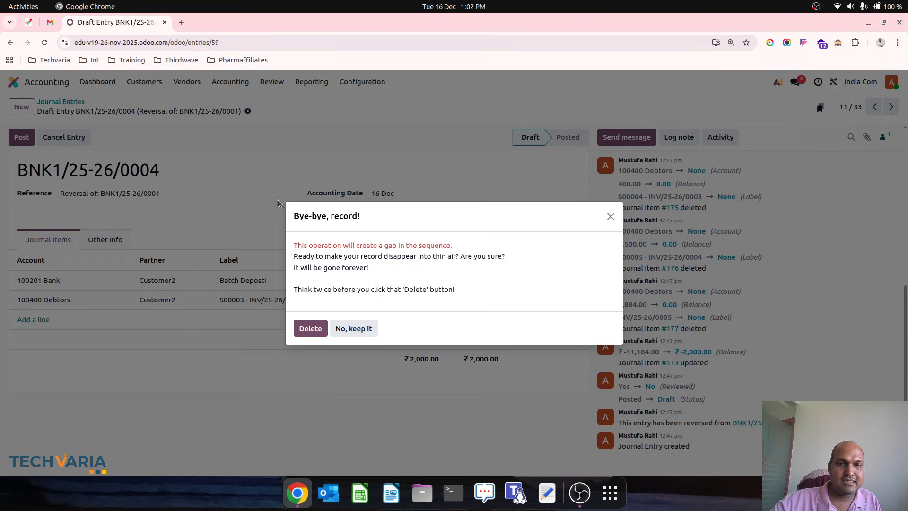
{"action": "left_click", "coordinate": [311, 328]}
{"action": "left_click", "coordinate": [66, 101]}
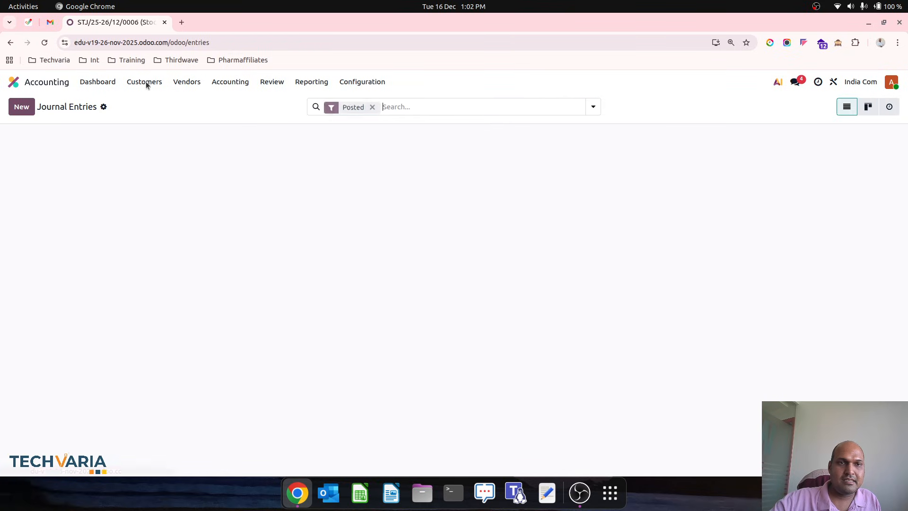
- Reopen Customer2's invoice INV/25-26/0004, check its amount due and linked payment, and return to the Invoices list
{"action": "left_click", "coordinate": [144, 82]}
{"action": "left_click", "coordinate": [152, 101]}
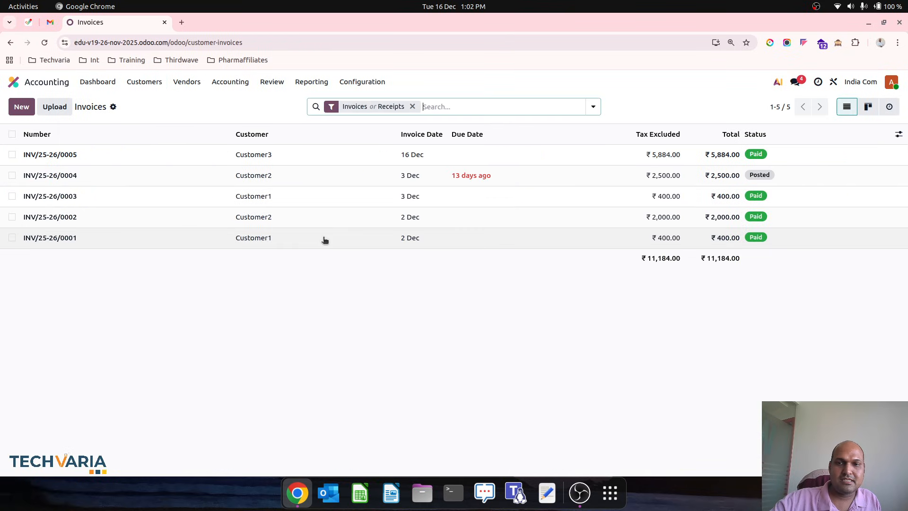
{"action": "left_click", "coordinate": [478, 173]}
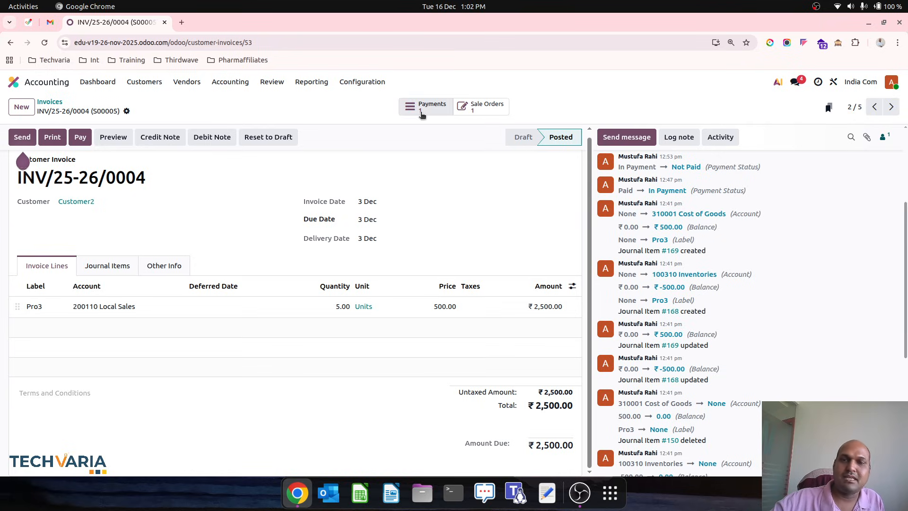
{"action": "left_click", "coordinate": [422, 108]}
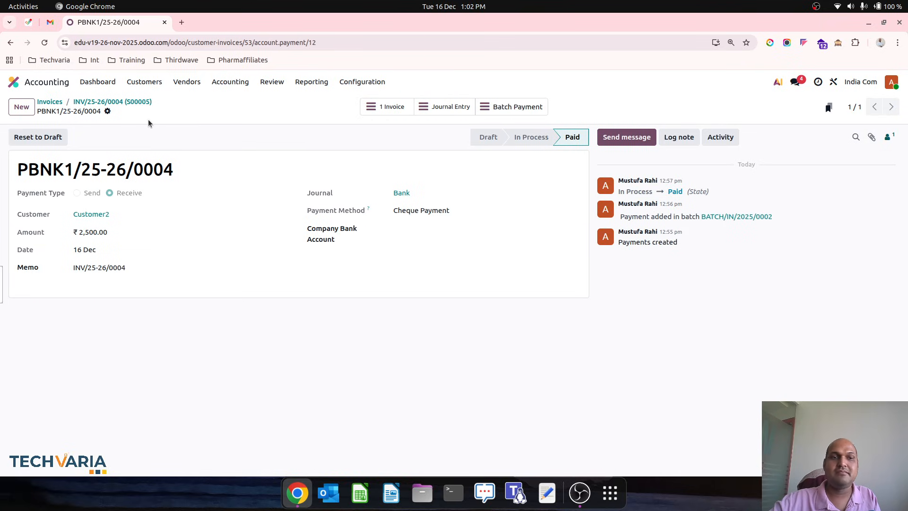
{"action": "left_click", "coordinate": [114, 103]}
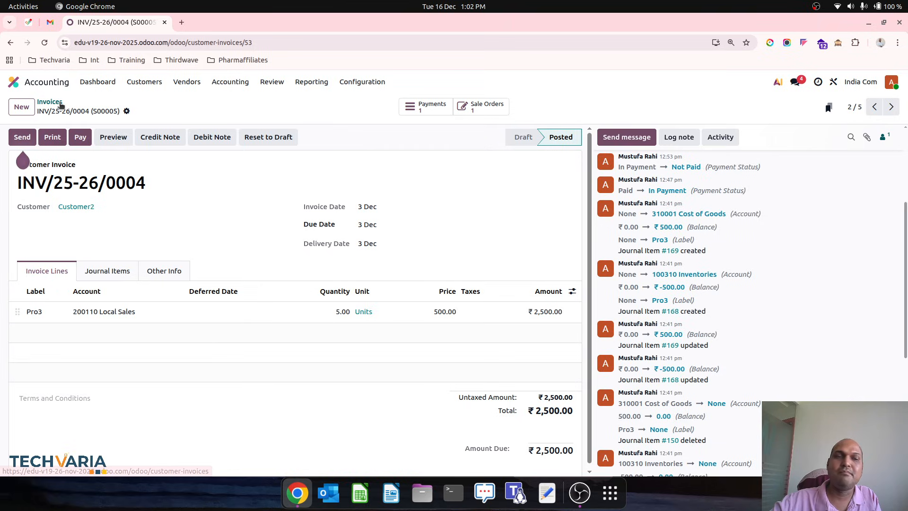
{"action": "left_click", "coordinate": [58, 100]}
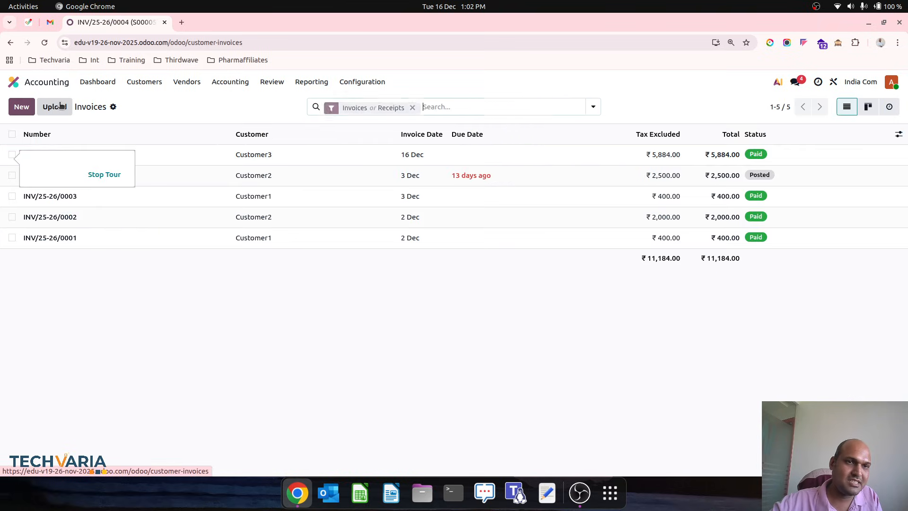
- Review invoice INV/25-26/0004 once more and compare the dashboard's unpaid sales figures with the customer invoice statuses
{"action": "left_click", "coordinate": [180, 174]}
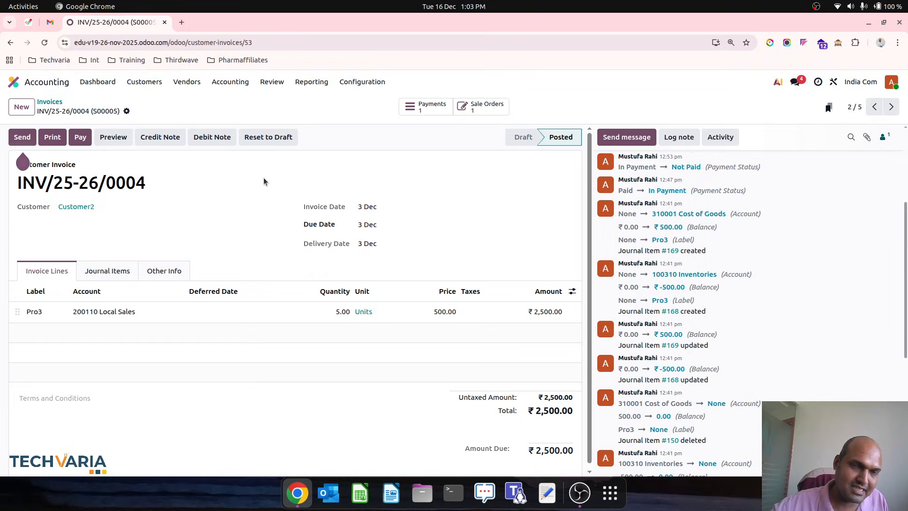
{"action": "left_click", "coordinate": [97, 81]}
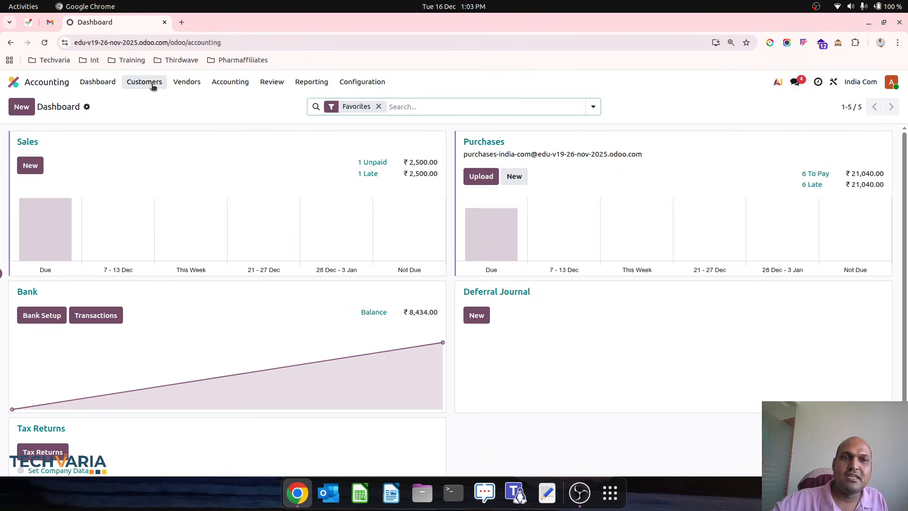
{"action": "left_click", "coordinate": [149, 83]}
{"action": "left_click", "coordinate": [159, 103]}
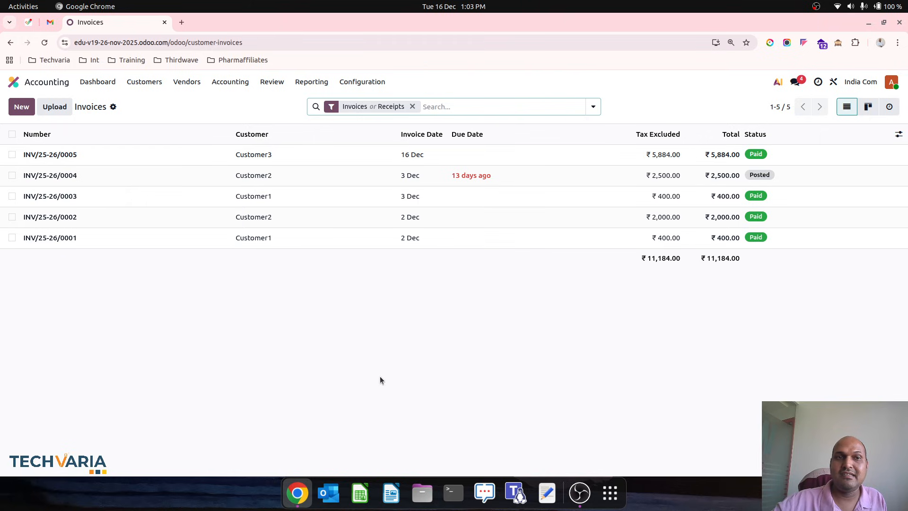
- Open the Bank journal's transactions from the accounting dashboard to review their reconciliation
{"action": "left_click", "coordinate": [100, 83]}
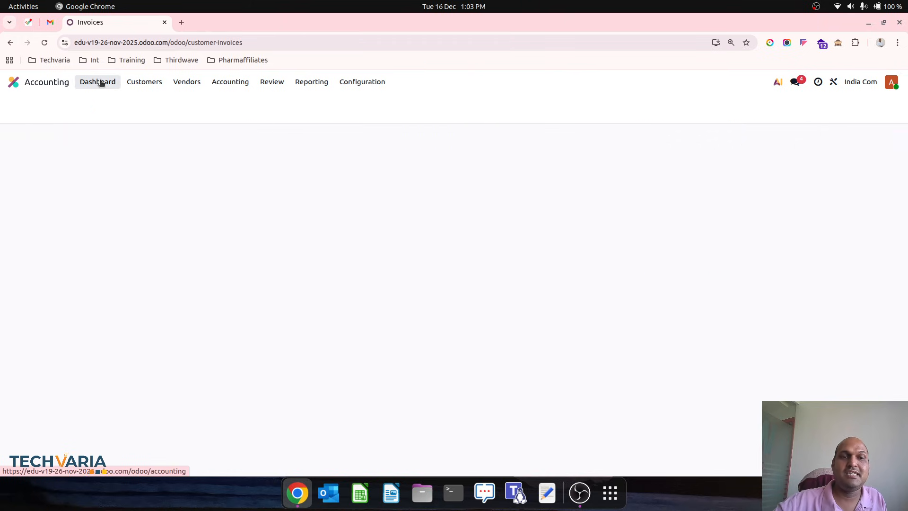
{"action": "left_click", "coordinate": [95, 316]}
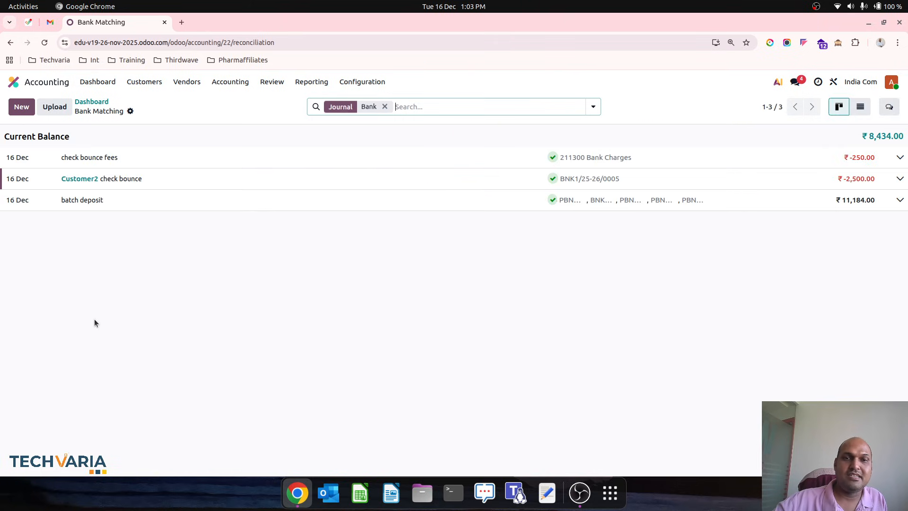